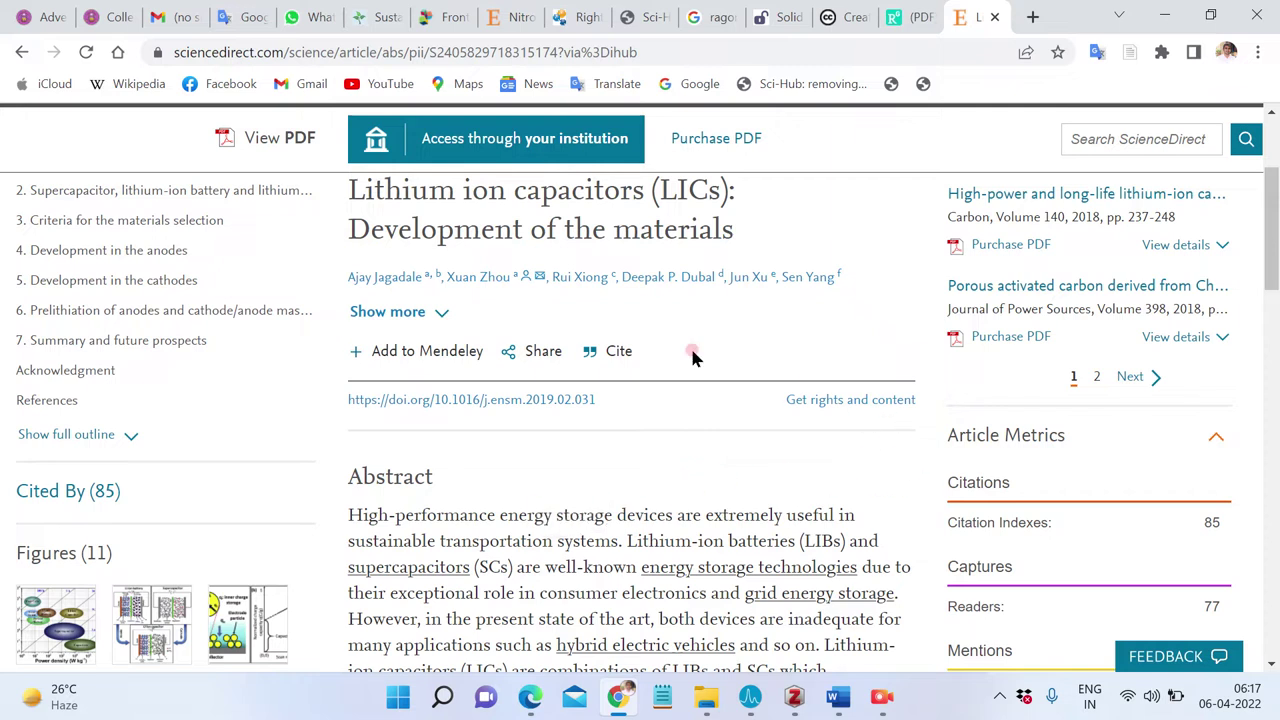
From the capacitor review's rights page, set the intended use to 'reuse in a journal/magazine'
{"action": "scroll", "coordinate": [655, 503], "scroll_direction": "down", "scroll_amount": 1}
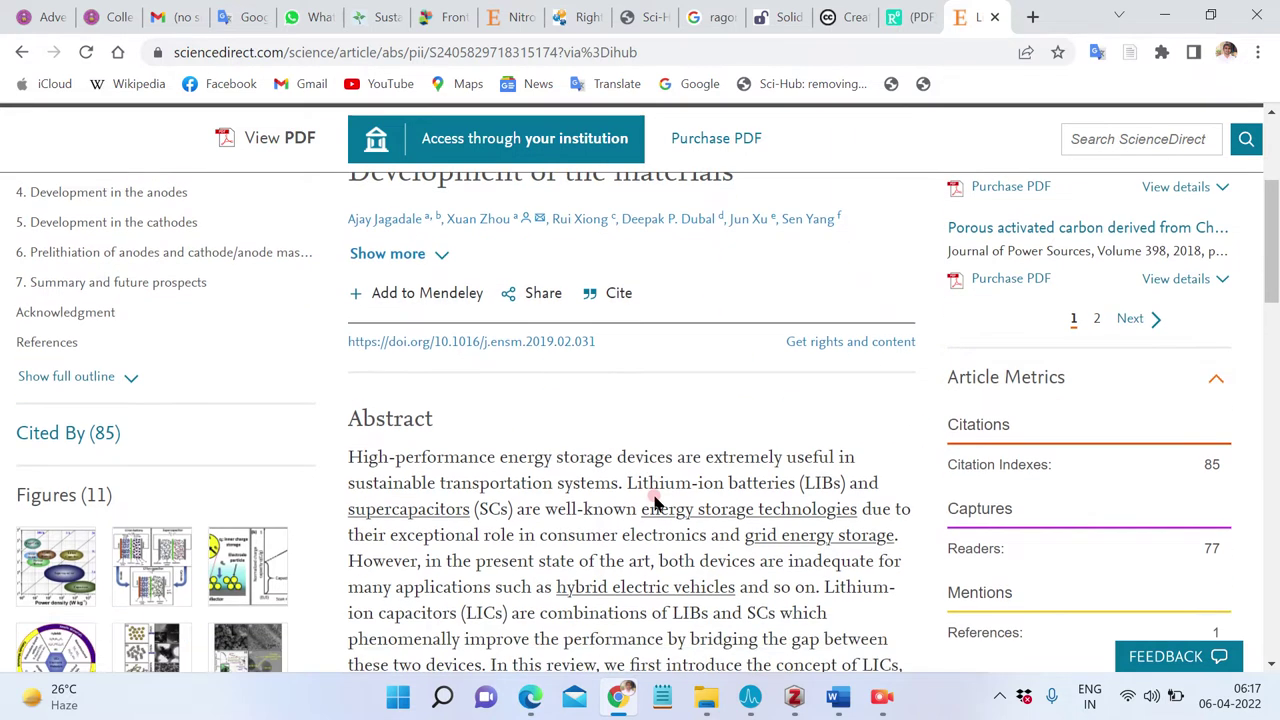
{"action": "scroll", "coordinate": [655, 503], "scroll_direction": "down", "scroll_amount": 3}
{"action": "scroll", "coordinate": [655, 503], "scroll_direction": "up", "scroll_amount": 4}
{"action": "scroll", "coordinate": [655, 503], "scroll_direction": "down", "scroll_amount": 3}
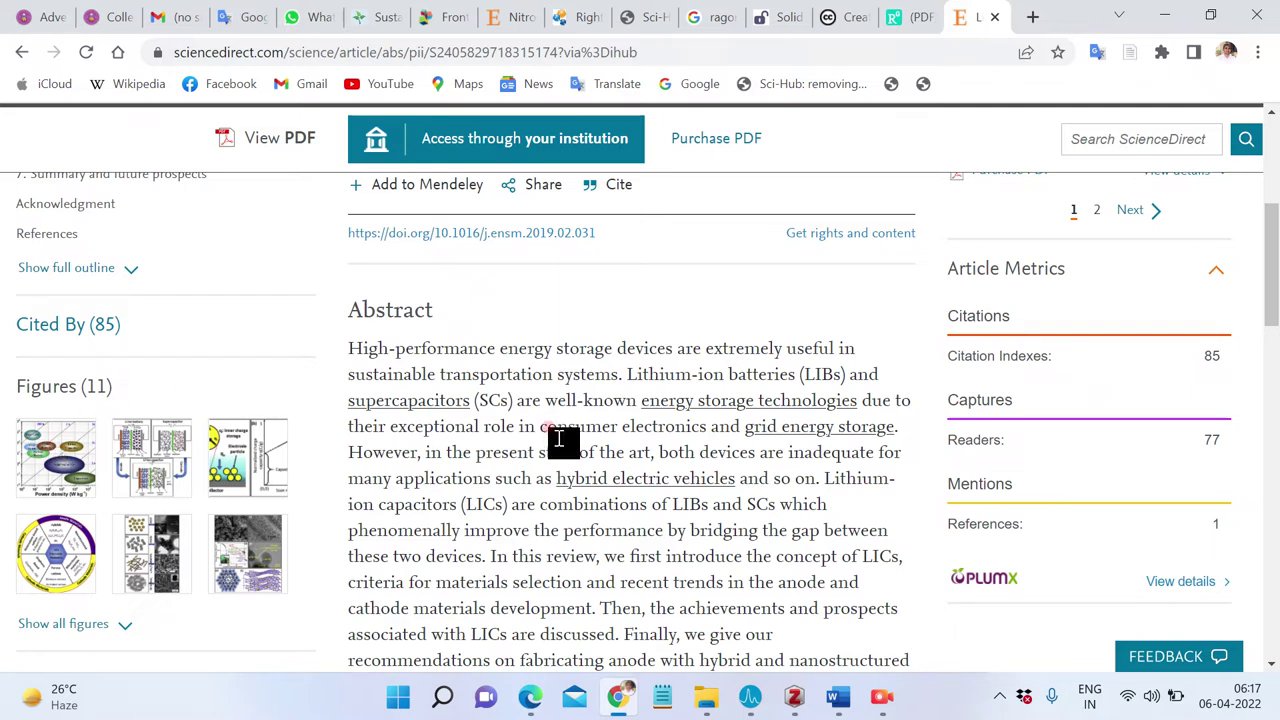
{"action": "left_click", "coordinate": [843, 241]}
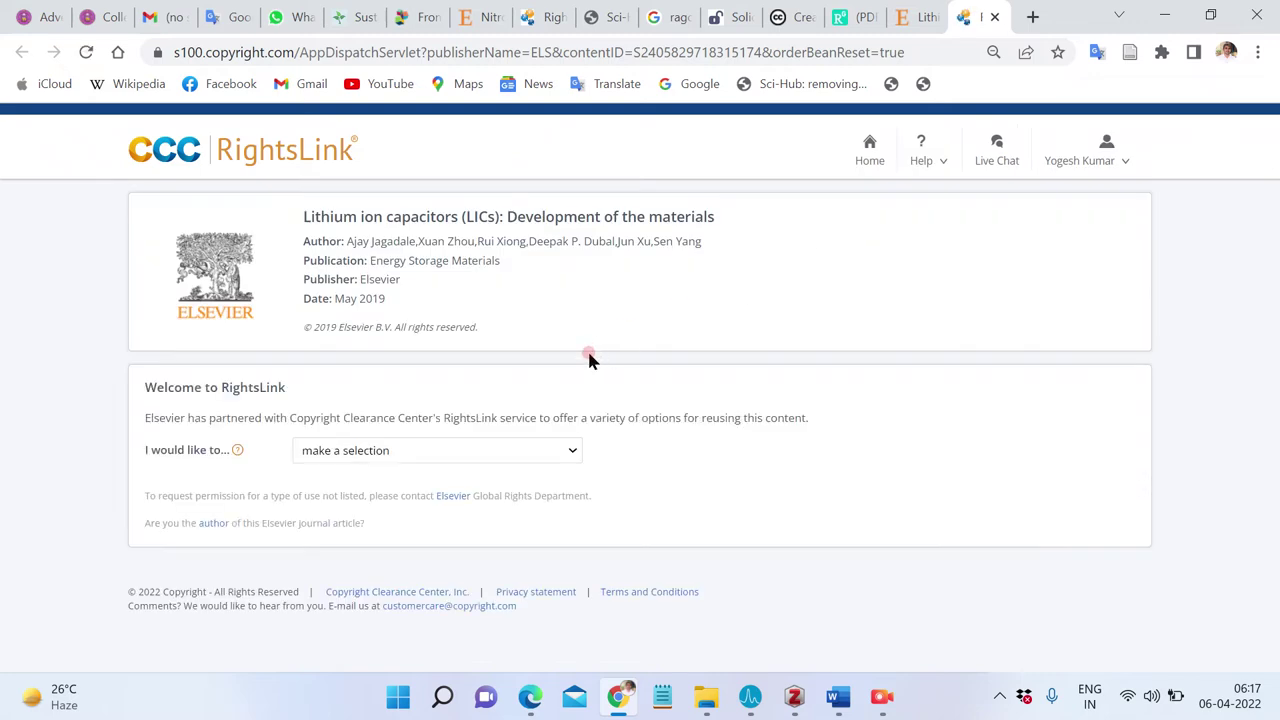
{"action": "left_click", "coordinate": [358, 452]}
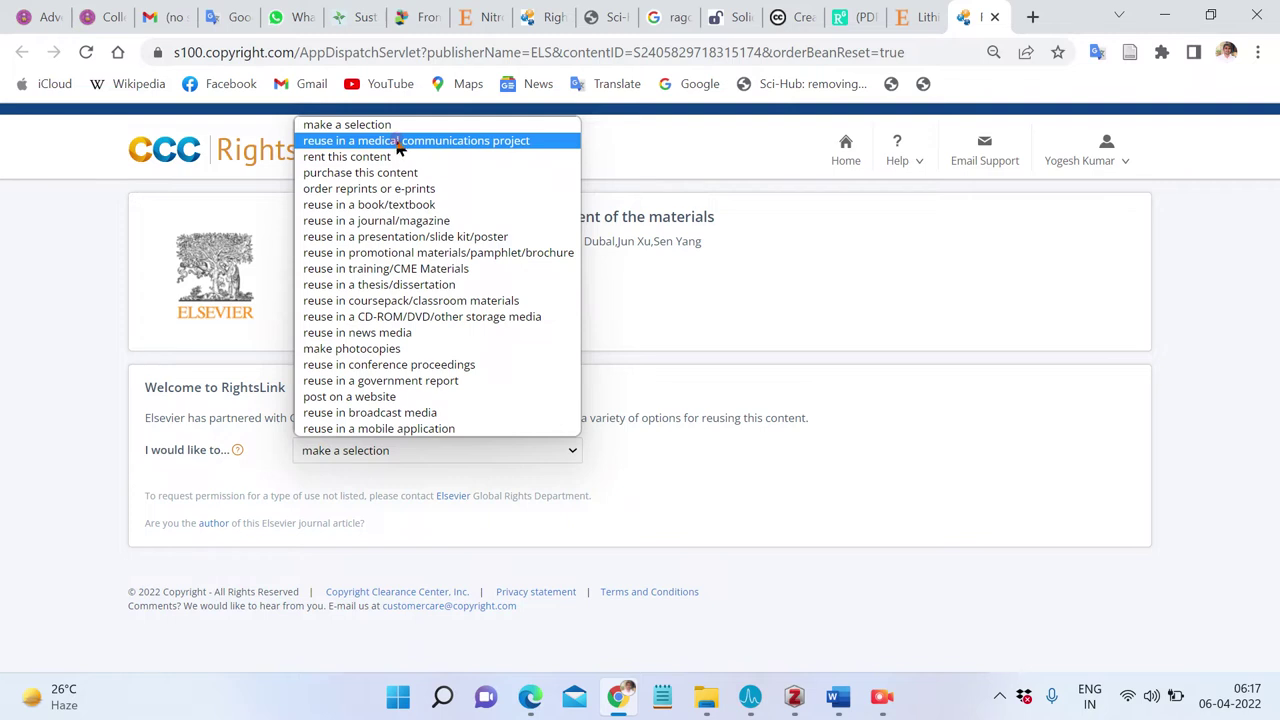
{"action": "left_click", "coordinate": [397, 221]}
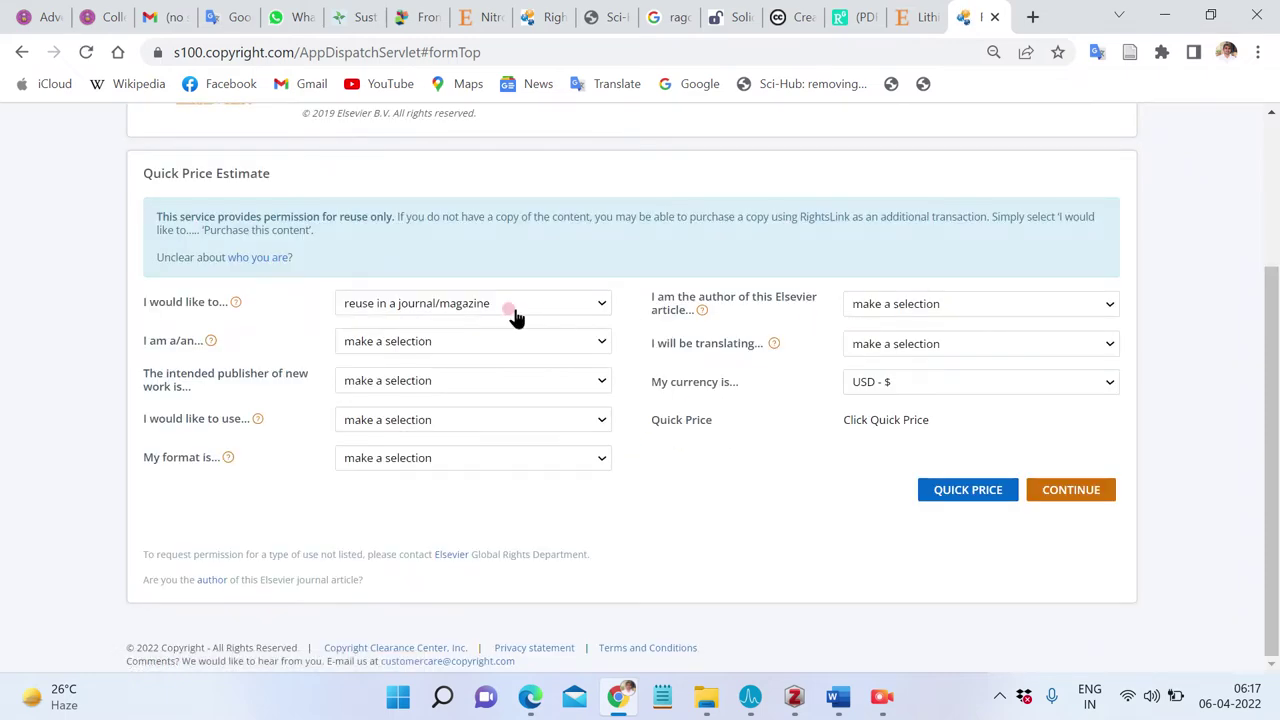
Answer No to author, choose academic/educational institute as requester, and No to translating
{"action": "left_click", "coordinate": [880, 305]}
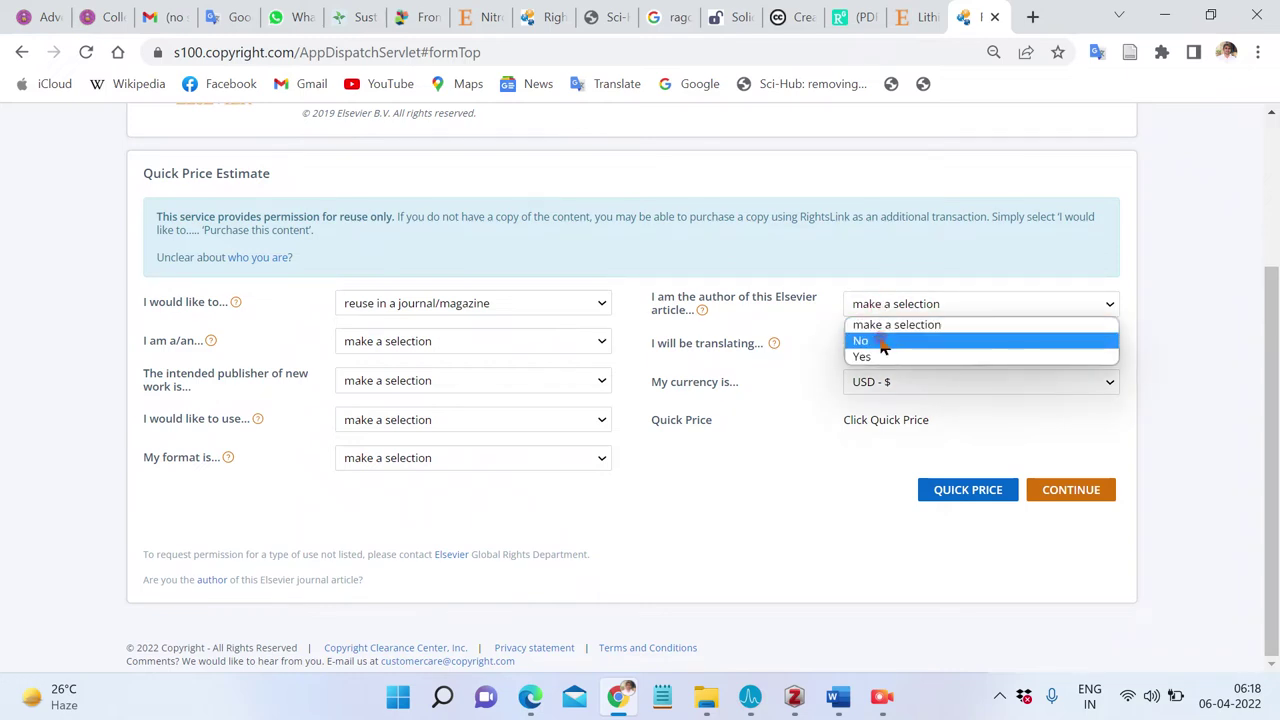
{"action": "left_click", "coordinate": [883, 342]}
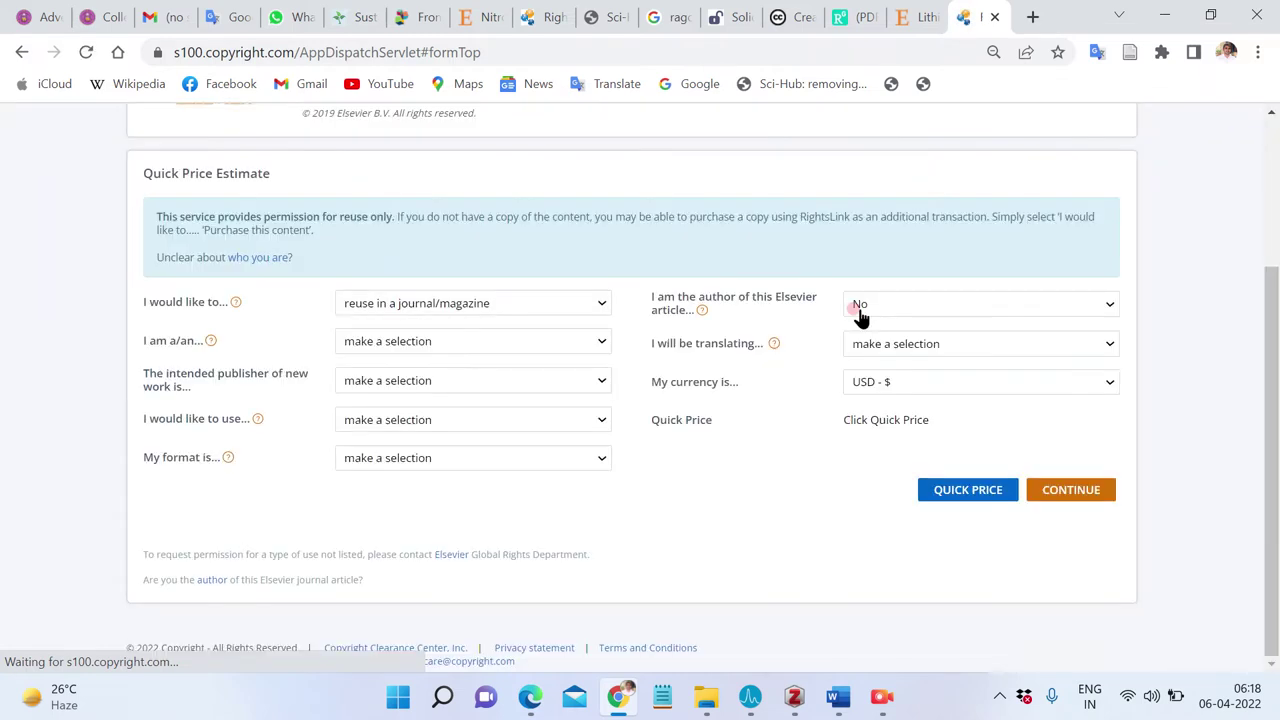
{"action": "left_click", "coordinate": [462, 341]}
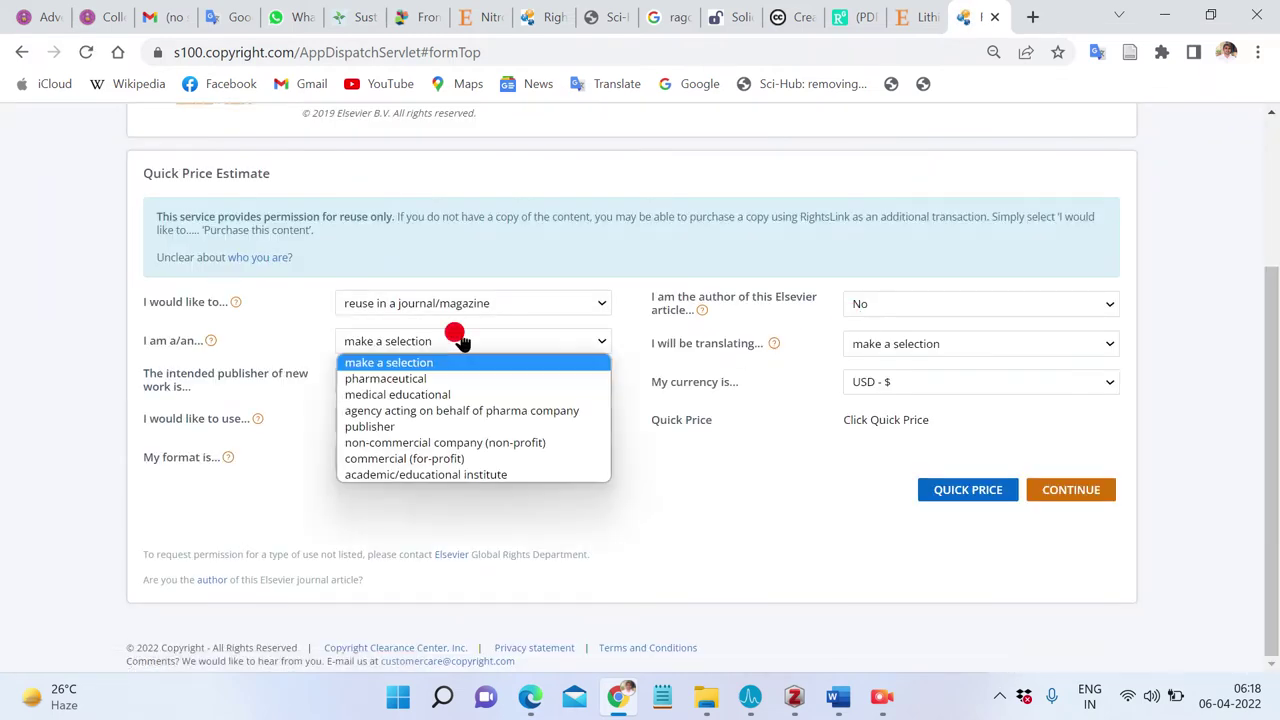
{"action": "left_click", "coordinate": [389, 476]}
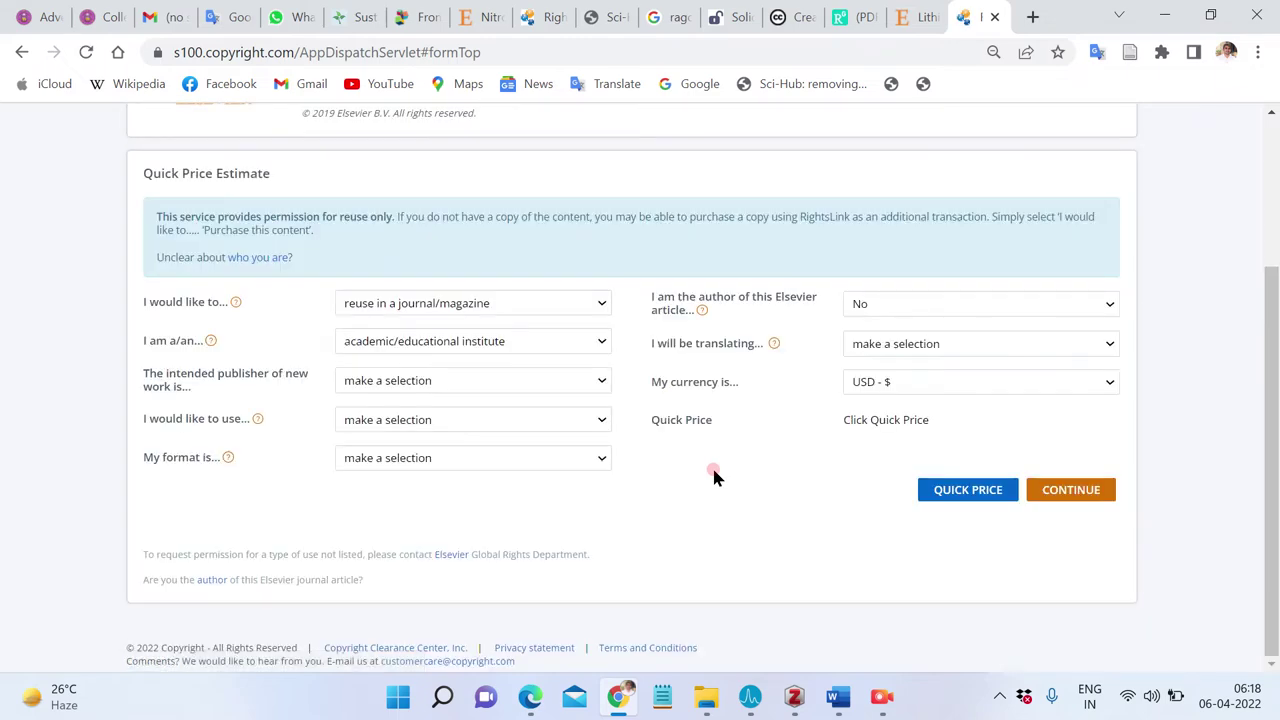
{"action": "left_click", "coordinate": [884, 346]}
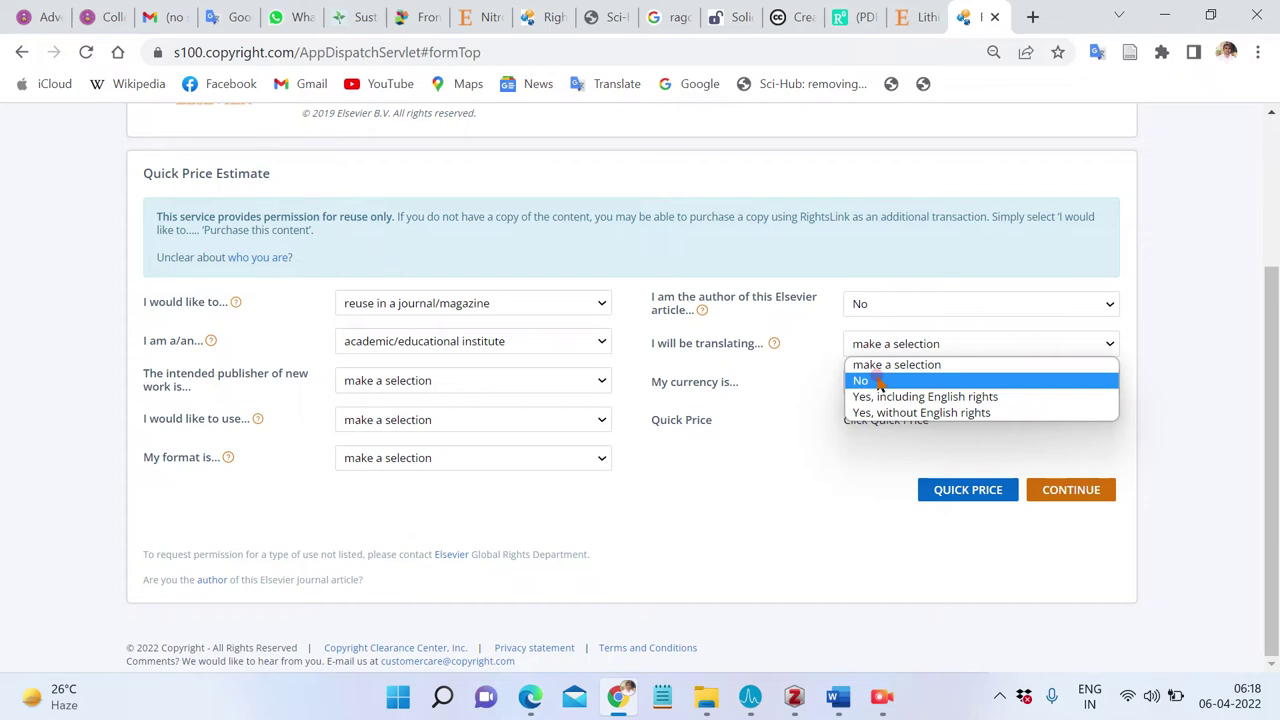
{"action": "left_click", "coordinate": [880, 382]}
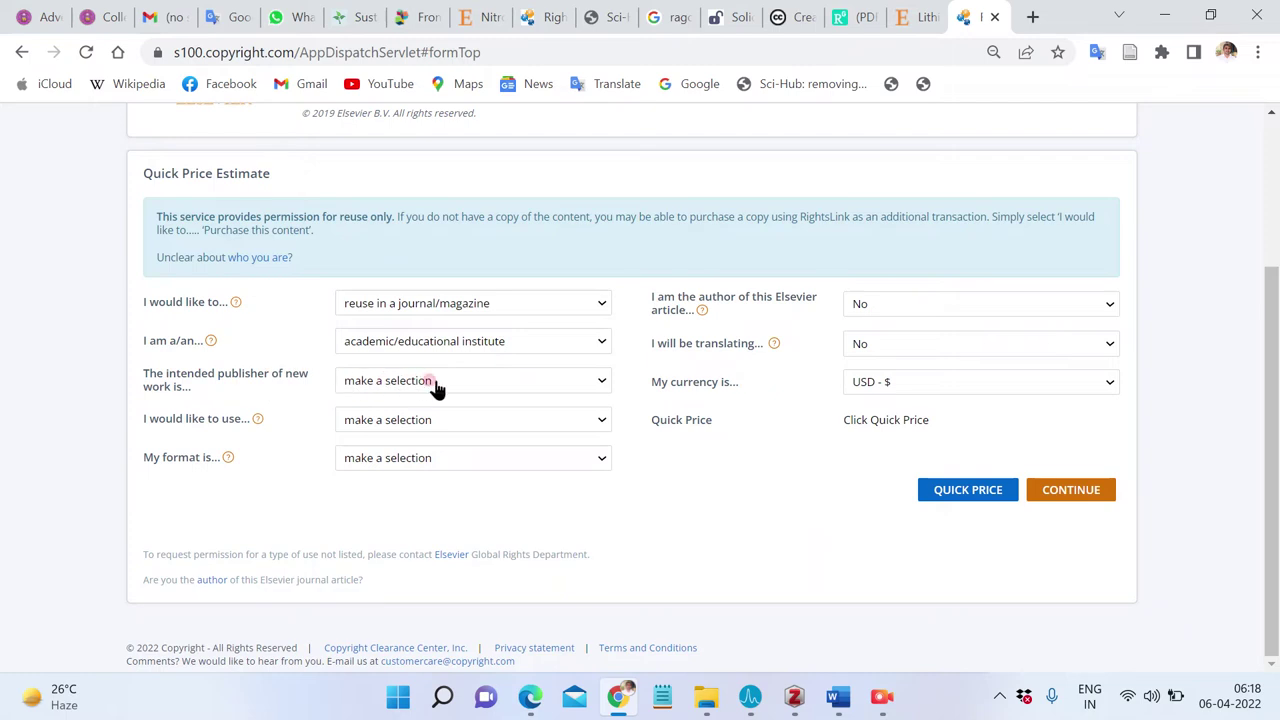
Select MDPI AG as the intended publisher of the new work
{"action": "left_click", "coordinate": [437, 386]}
{"action": "left_click", "coordinate": [432, 383]}
{"action": "left_click", "coordinate": [430, 382]}
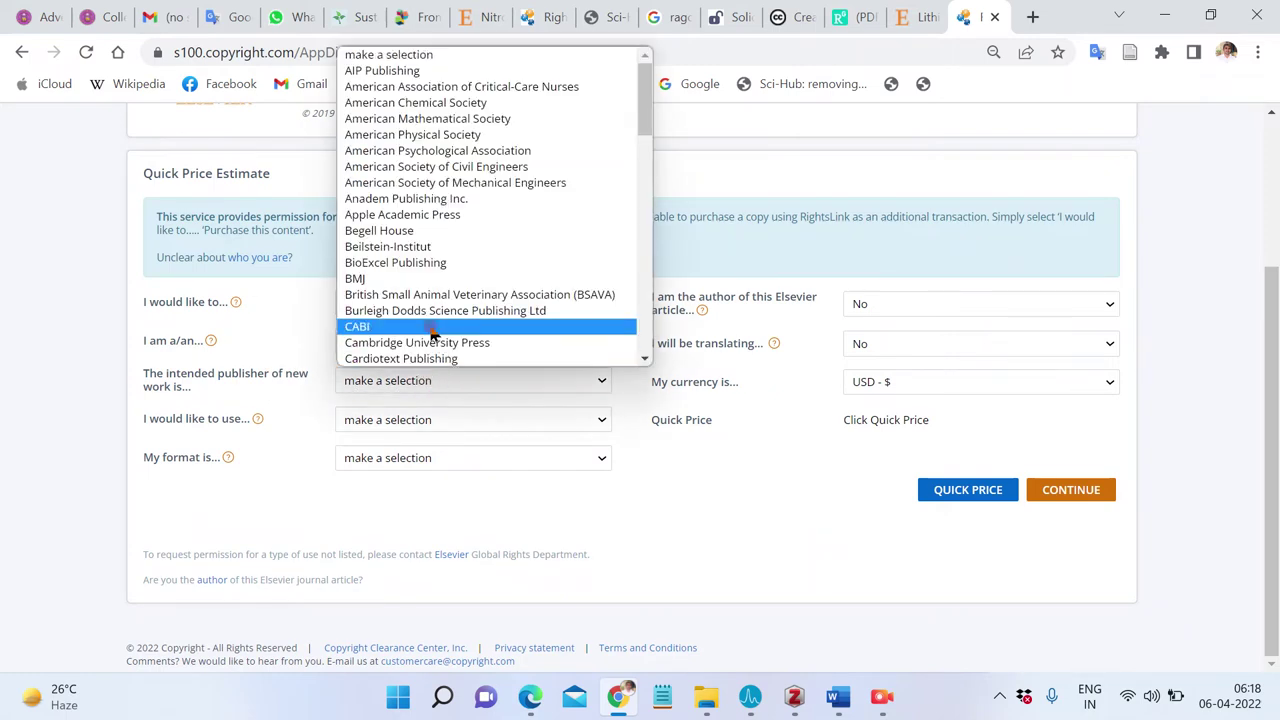
{"action": "scroll", "coordinate": [432, 335], "scroll_direction": "down", "scroll_amount": 10}
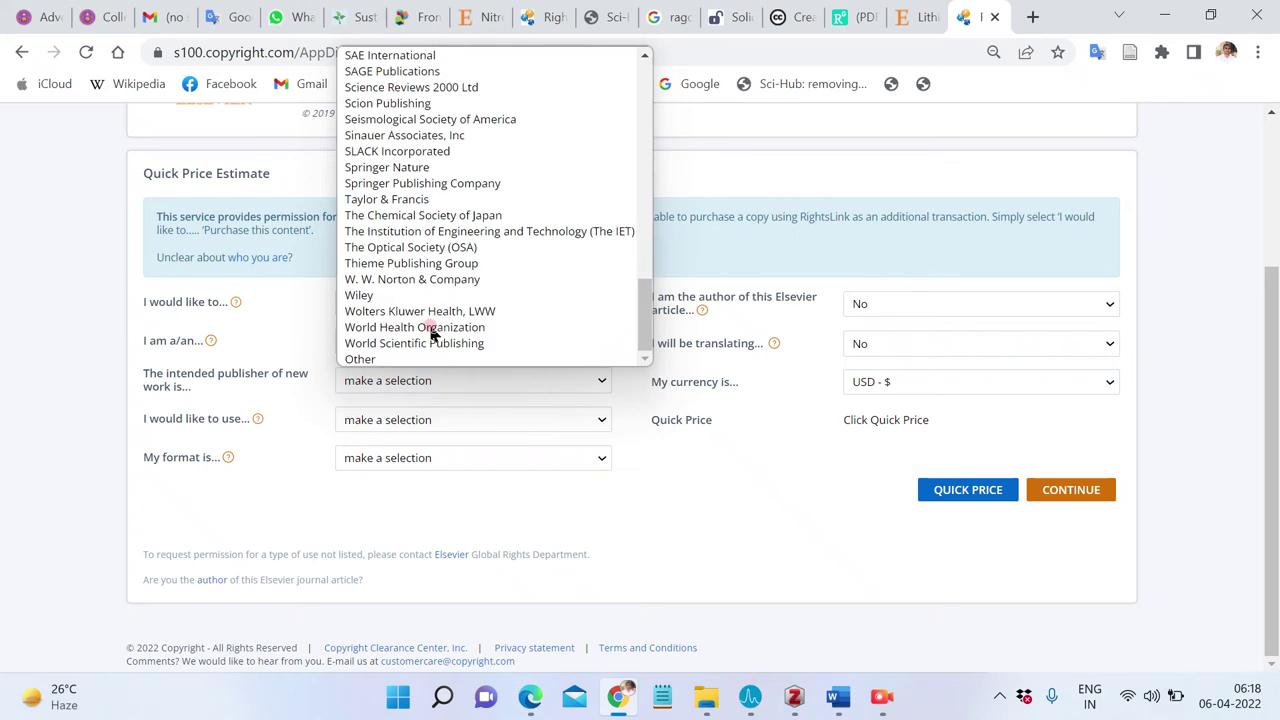
{"action": "scroll", "coordinate": [432, 335], "scroll_direction": "up", "scroll_amount": 4}
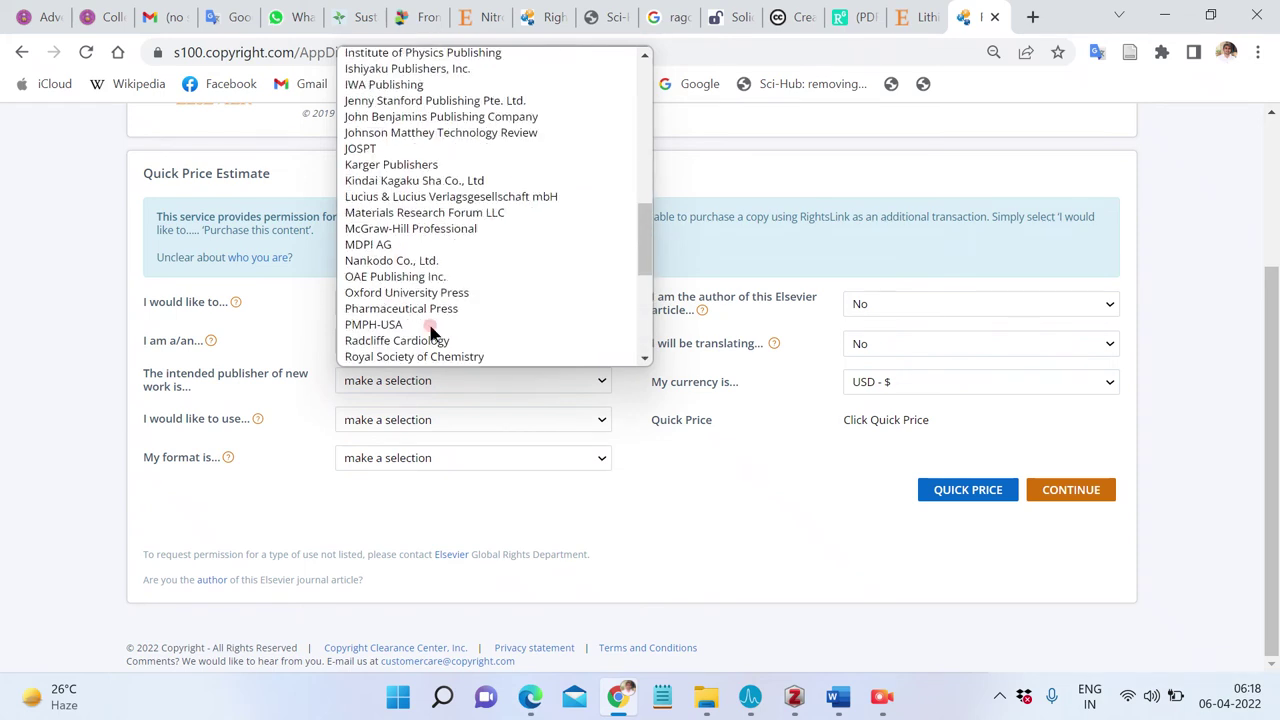
{"action": "left_click", "coordinate": [405, 250]}
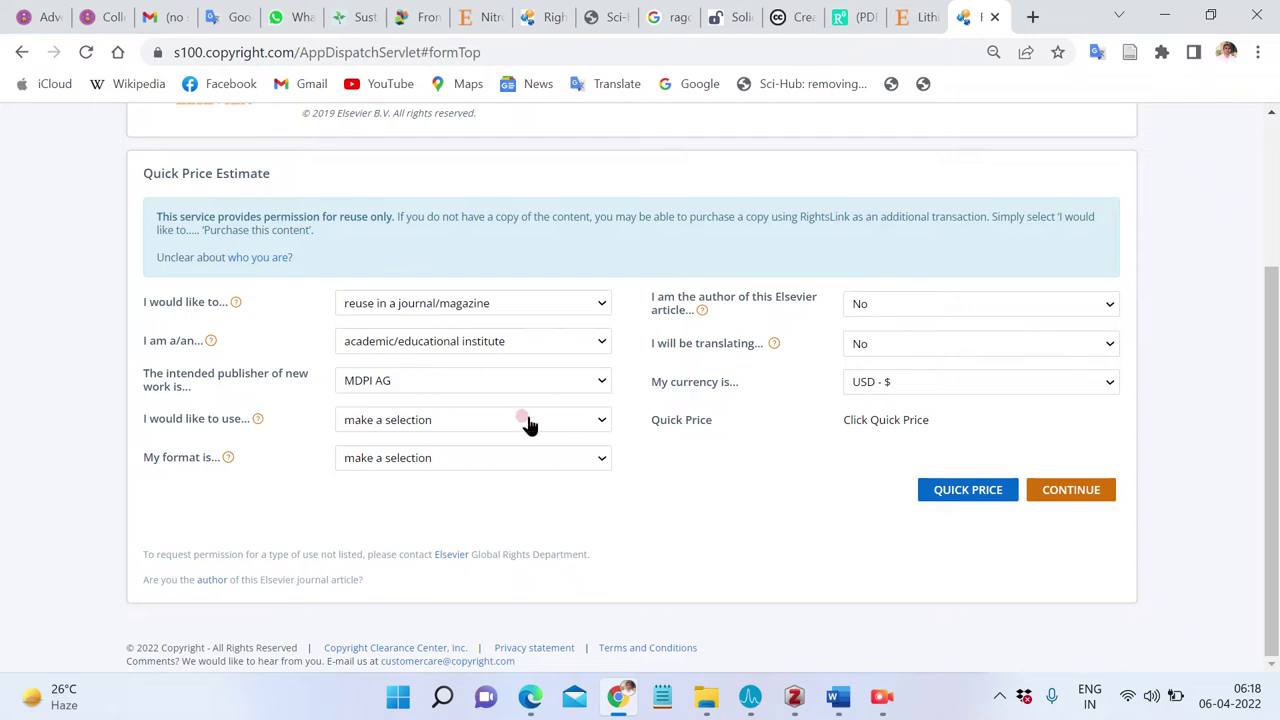
Request 1 figure/table/illustration in both print and electronic format
{"action": "left_click", "coordinate": [465, 424]}
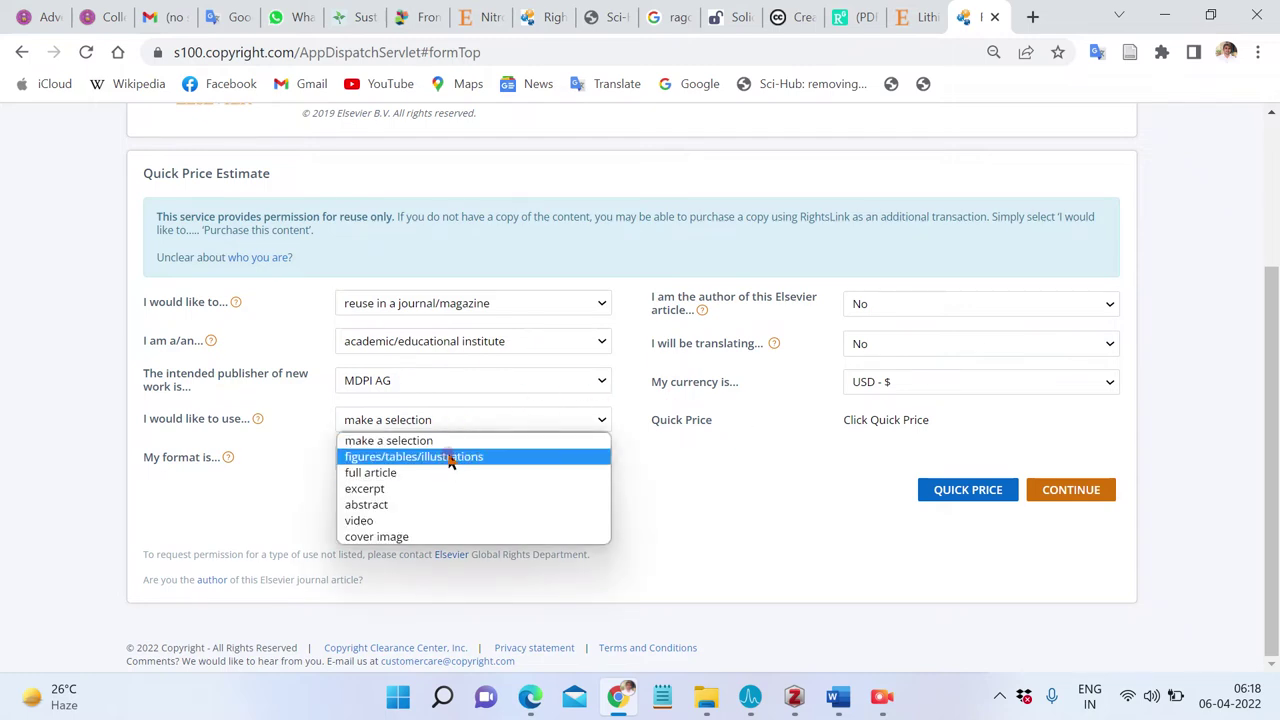
{"action": "left_click", "coordinate": [449, 459]}
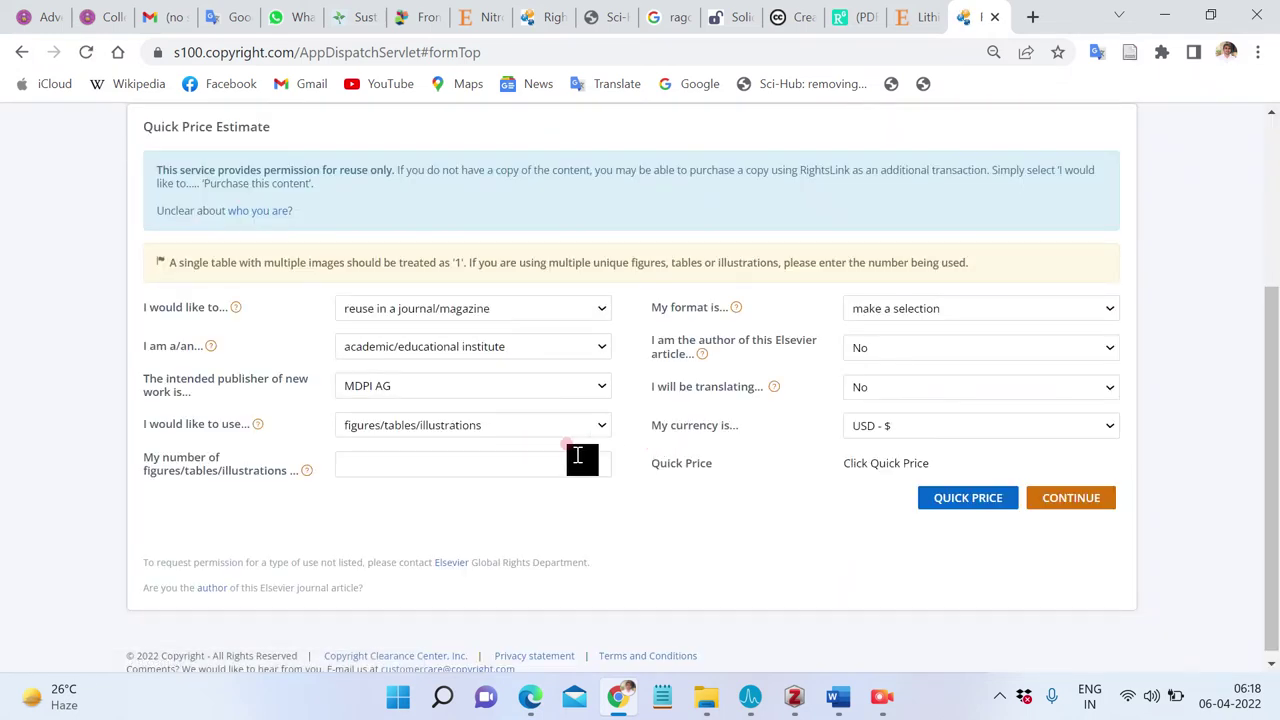
{"action": "right_click", "coordinate": [461, 472]}
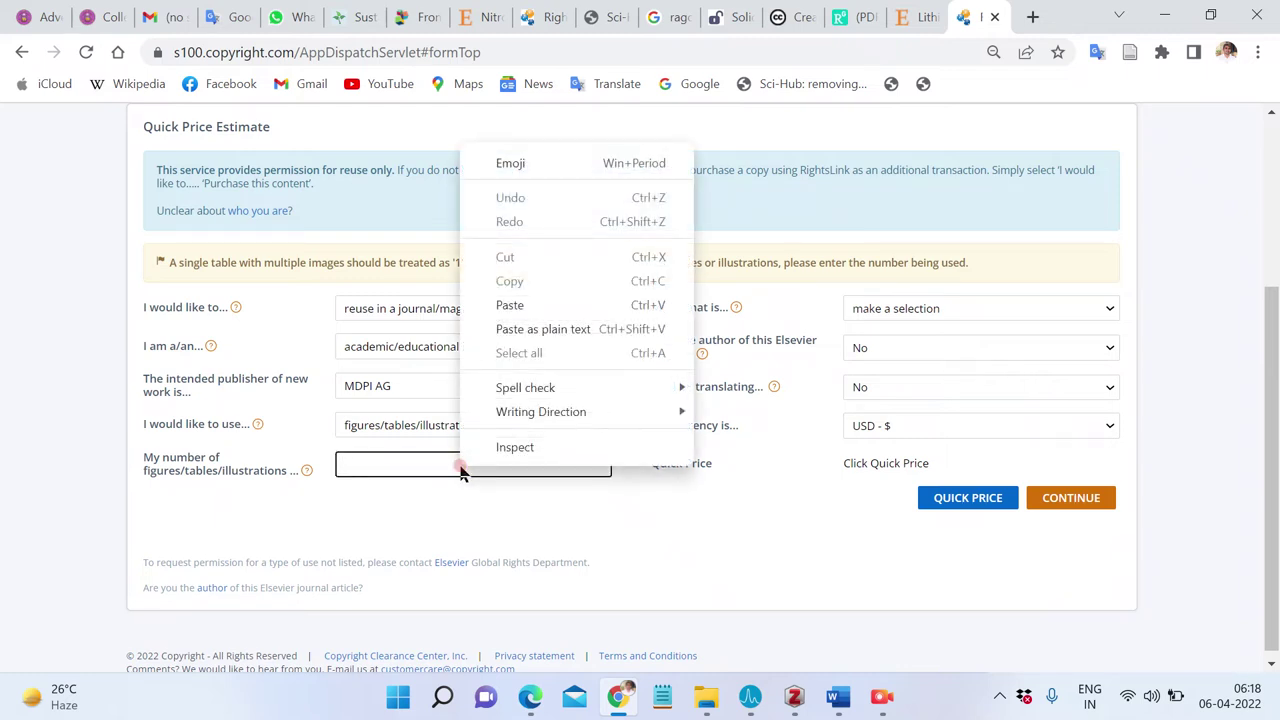
{"action": "left_click", "coordinate": [414, 471]}
{"action": "type", "text": "1"}
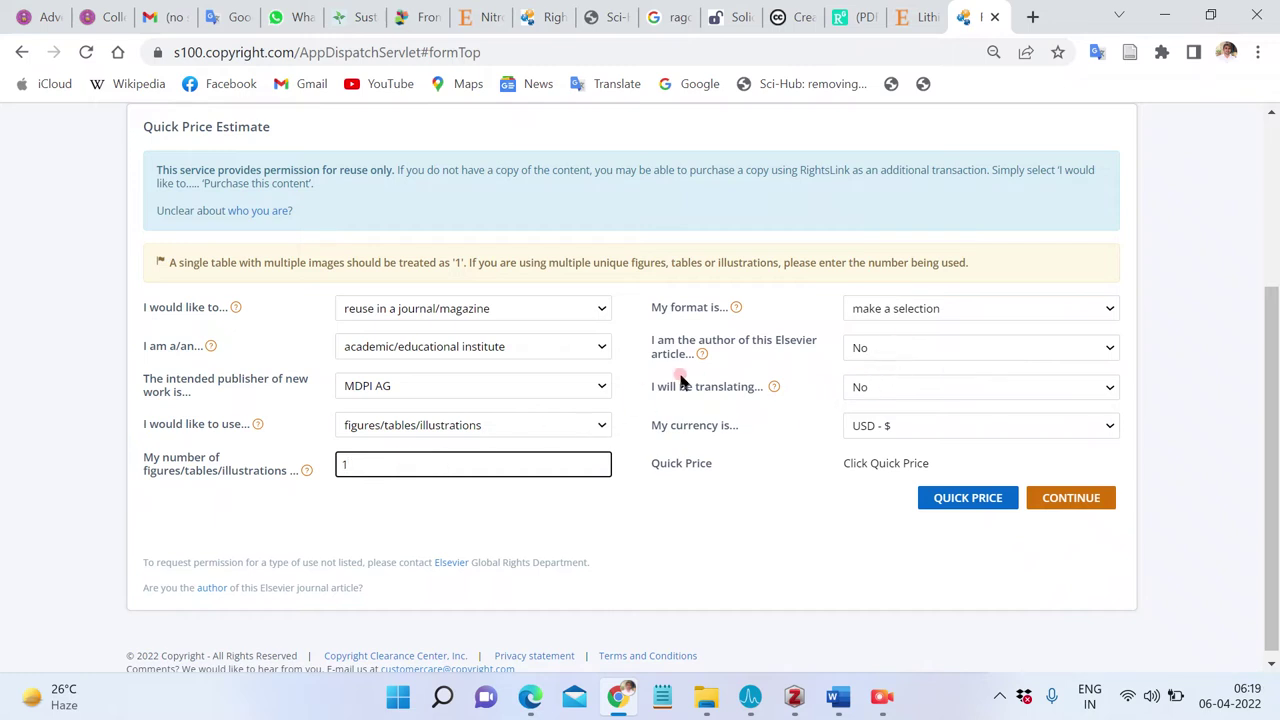
{"action": "left_click", "coordinate": [958, 312]}
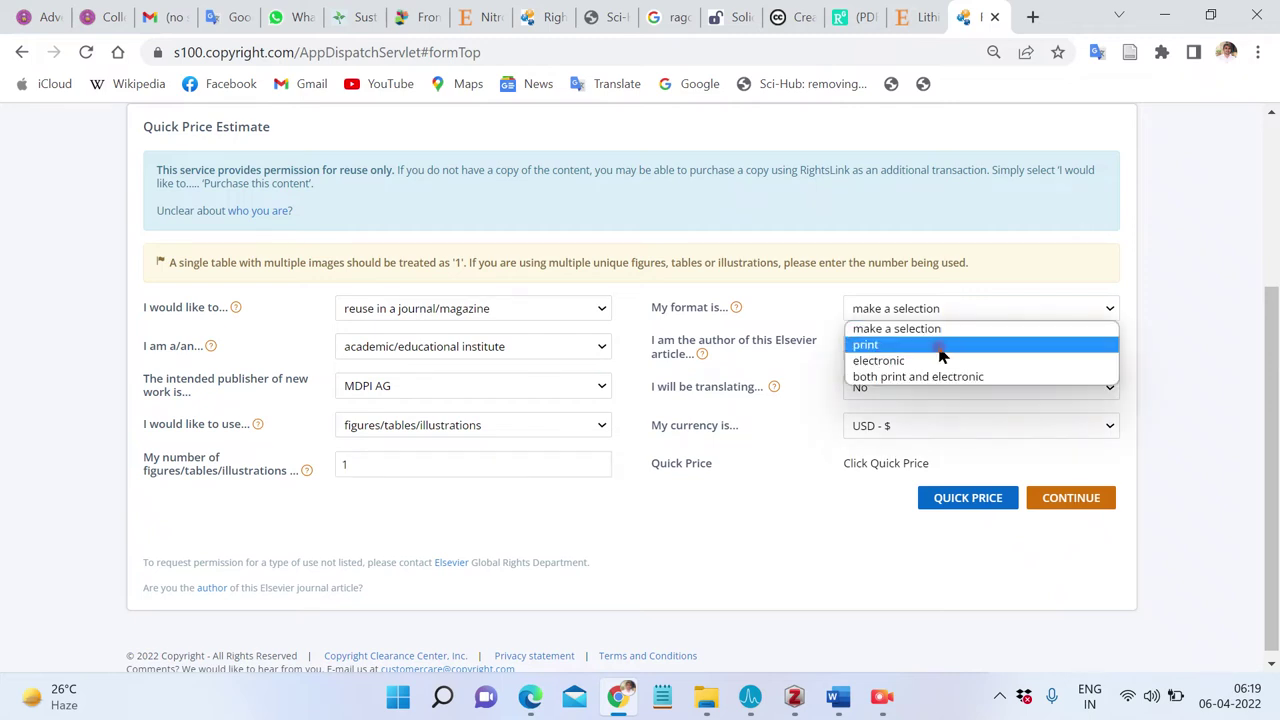
{"action": "left_click", "coordinate": [913, 377]}
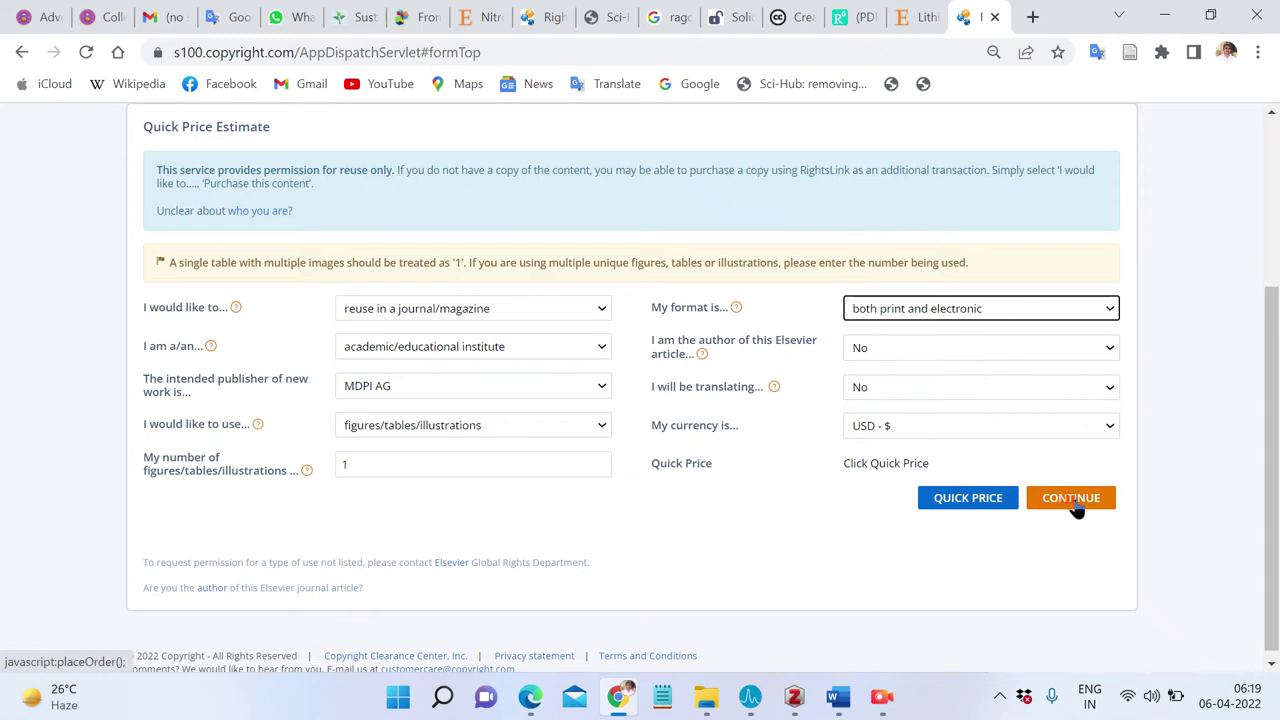
Continue to the About Your Work page and select the new article title field
{"action": "left_click", "coordinate": [1078, 508]}
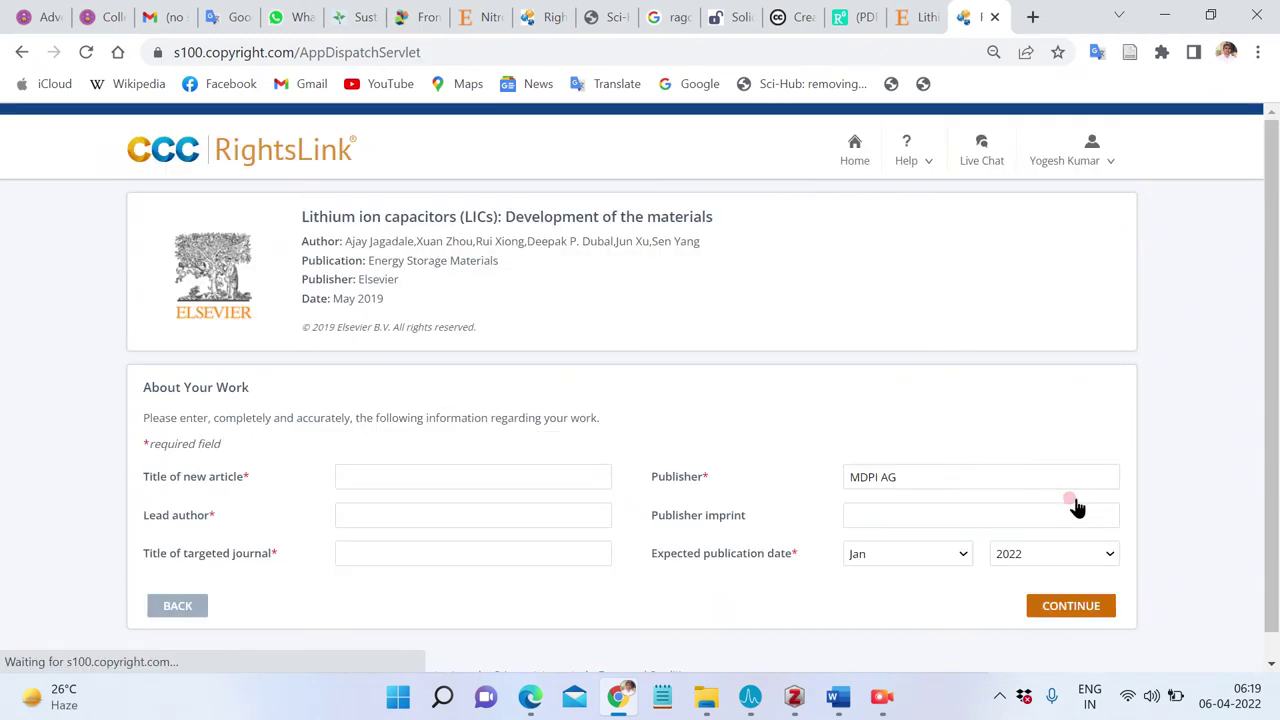
{"action": "left_click", "coordinate": [460, 477]}
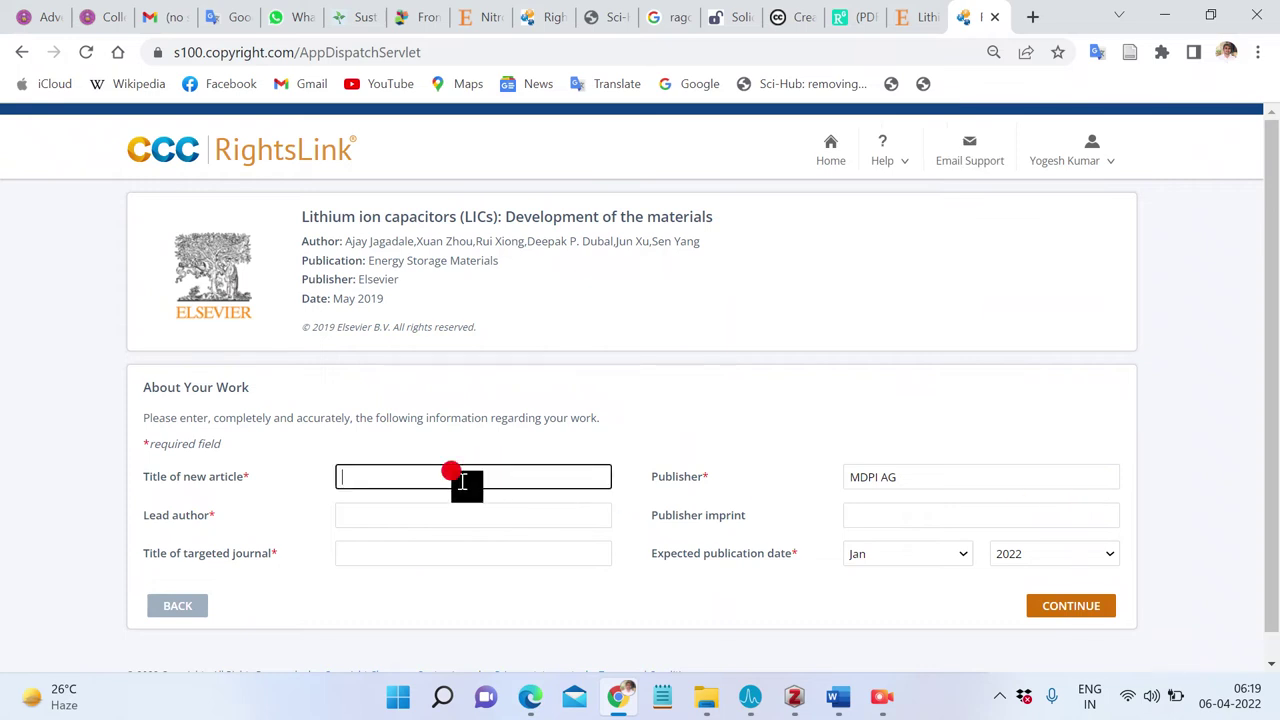
{"action": "left_click", "coordinate": [838, 697]}
Copy the Word title 'Biomass Derived Activated Carbon Electrode of Supercapacitor Application: A Review' for RightsLink
{"action": "scroll", "coordinate": [734, 471], "scroll_direction": "up", "scroll_amount": 10}
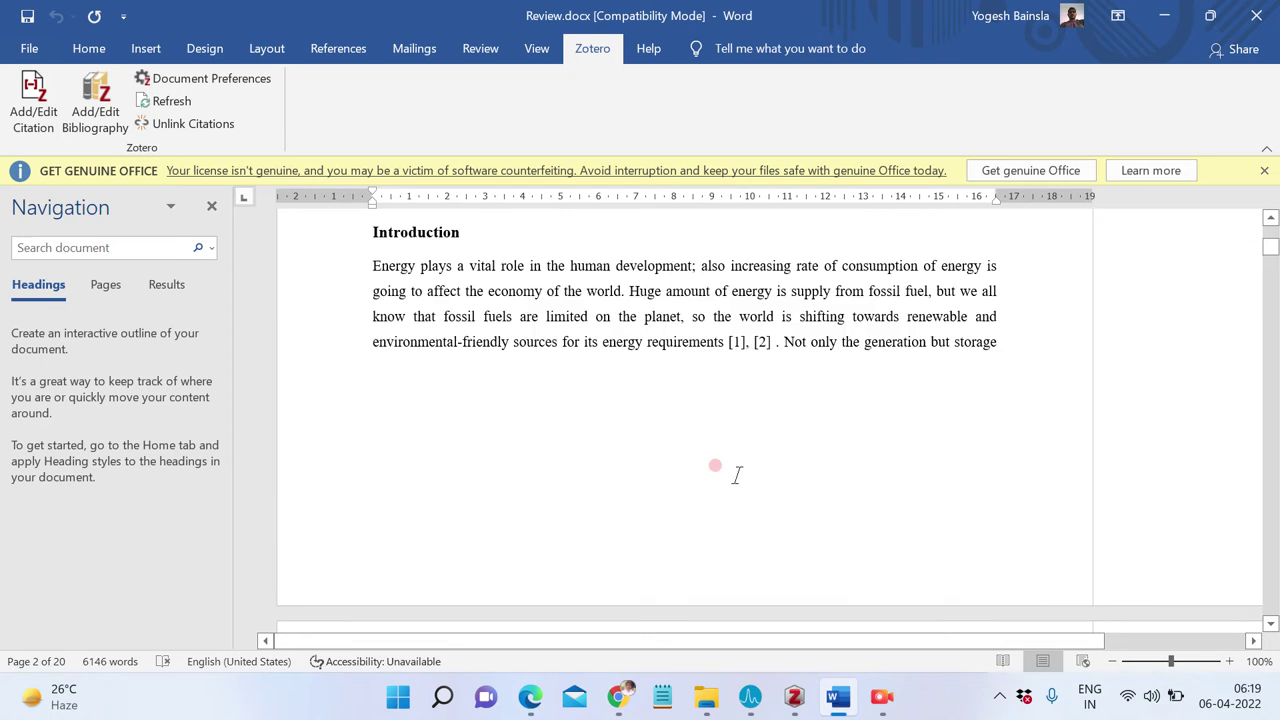
{"action": "scroll", "coordinate": [734, 471], "scroll_direction": "up", "scroll_amount": 5}
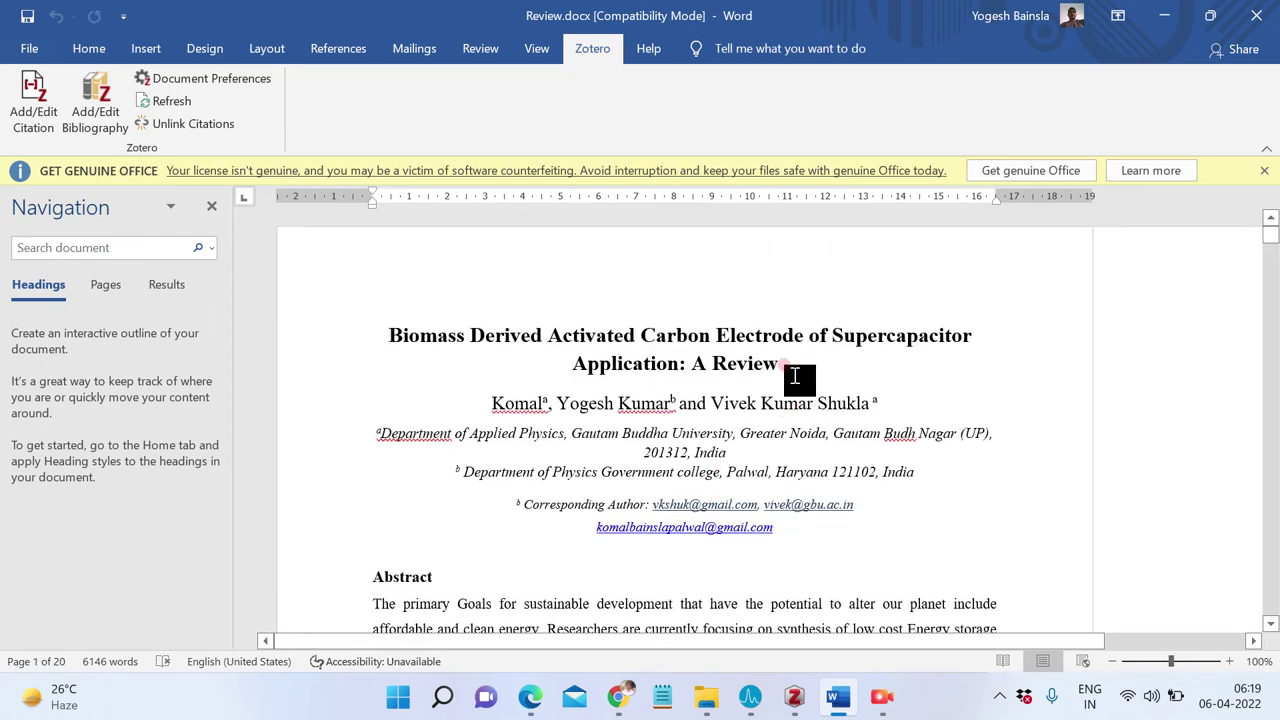
{"action": "left_click_drag", "start_coordinate": [787, 369], "coordinate": [390, 335]}
{"action": "right_click", "coordinate": [566, 342]}
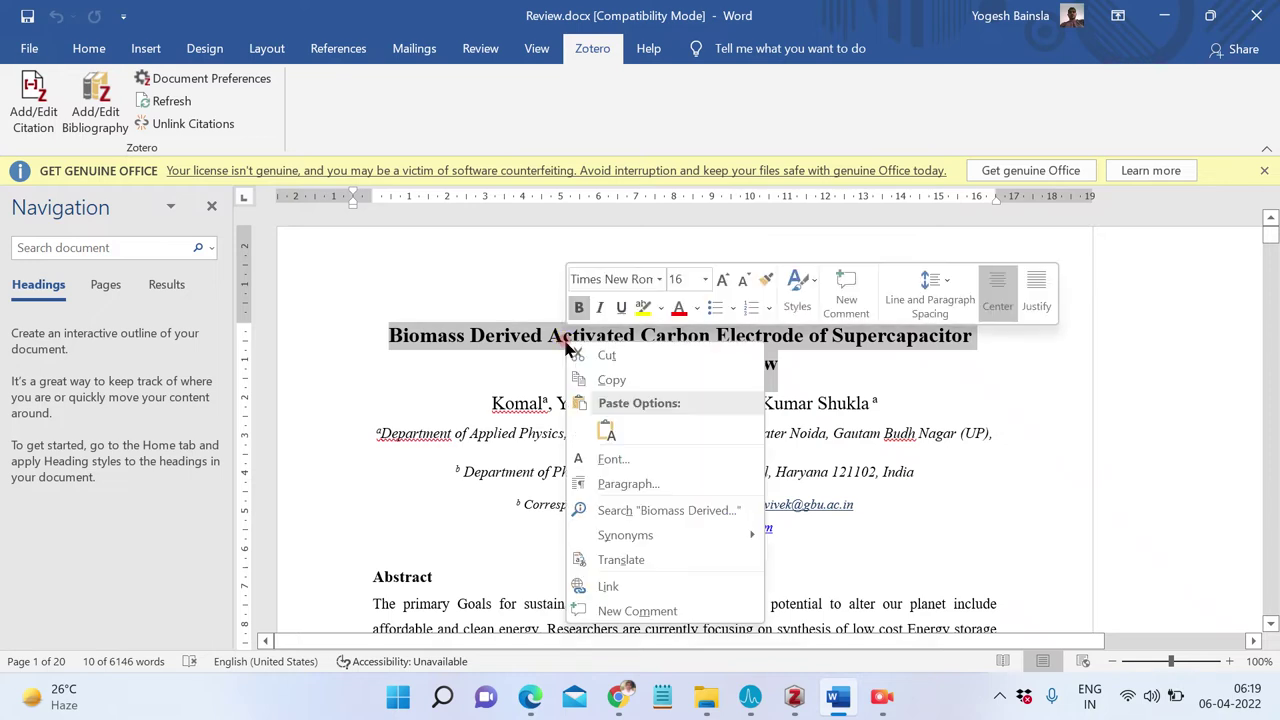
{"action": "left_click", "coordinate": [650, 379]}
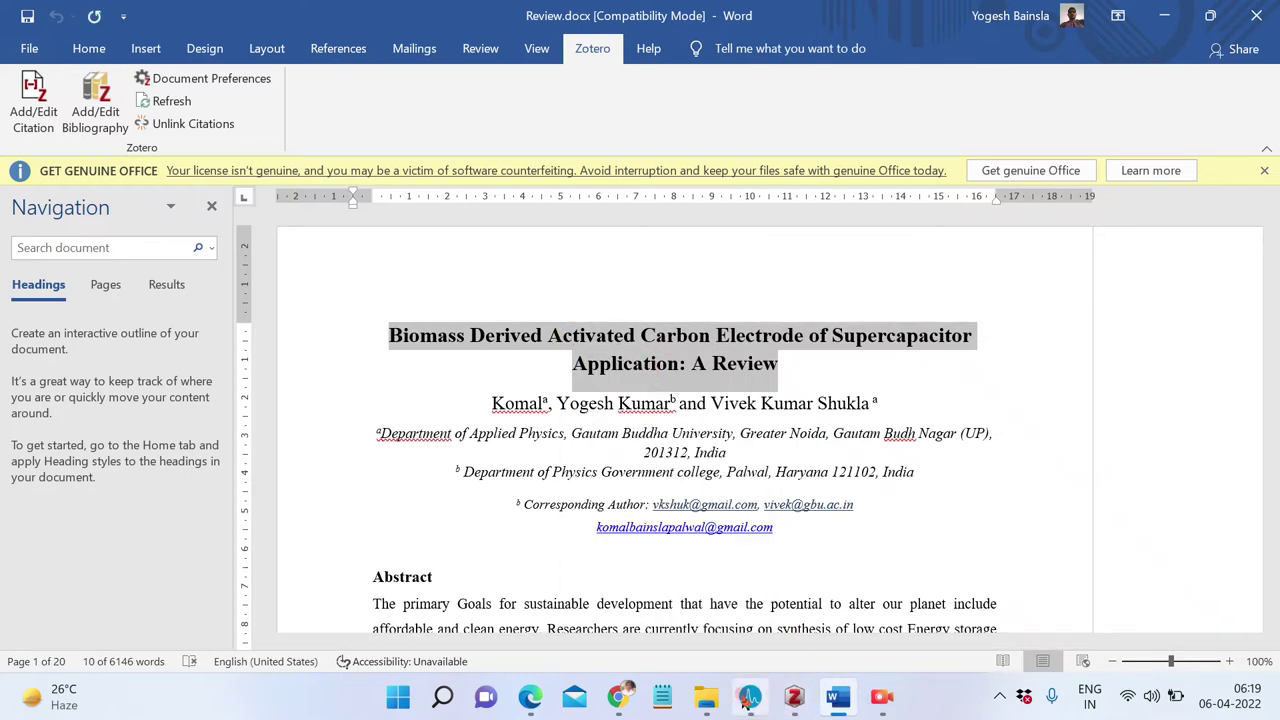
{"action": "left_click", "coordinate": [619, 694]}
{"action": "left_click", "coordinate": [392, 467]}
Paste the title, enter lead author, journal 'Sustanaibility', month Apr, and continue
{"action": "key", "text": "ctrl+v"}
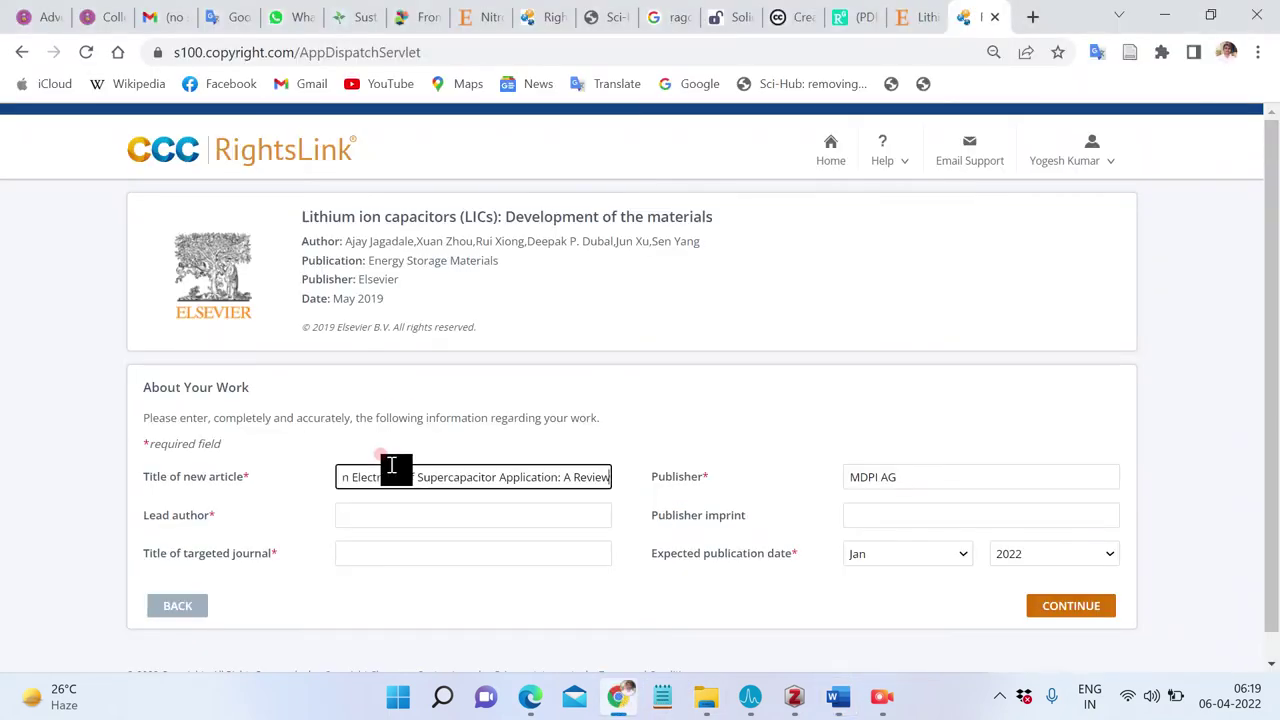
{"action": "left_click", "coordinate": [381, 515]}
{"action": "type", "text": "K"}
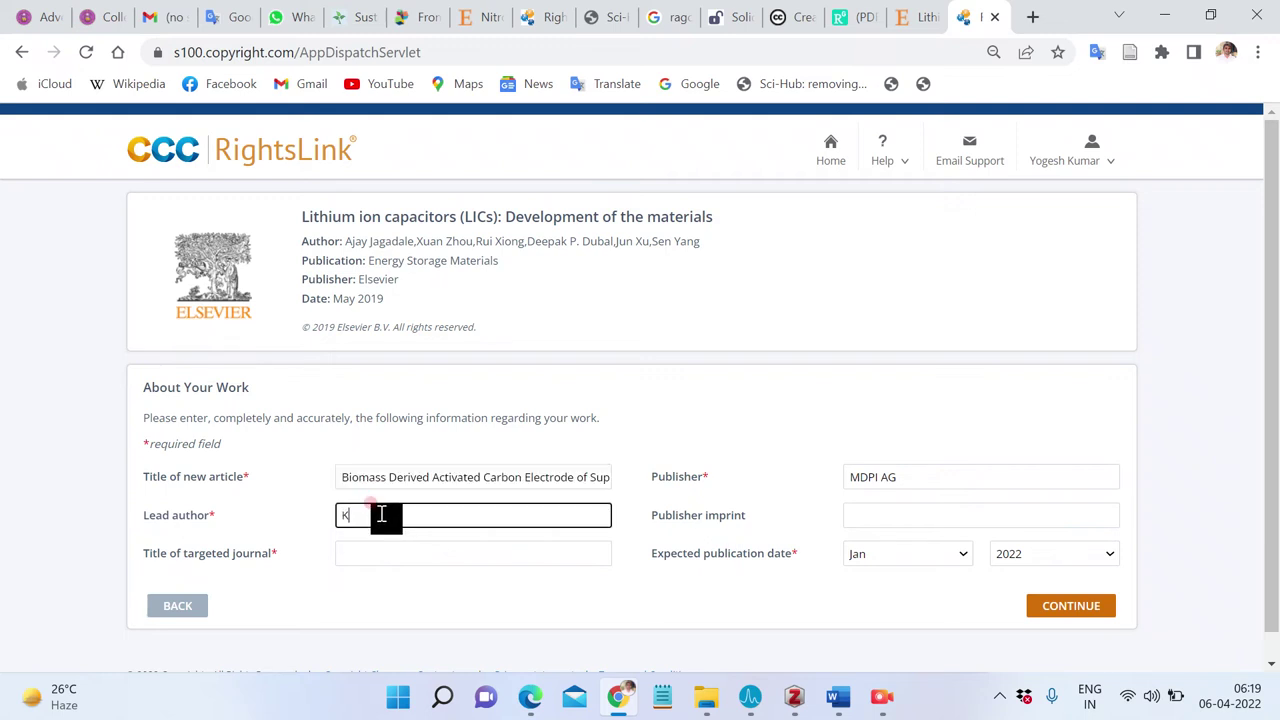
{"action": "type", "text": "omal"}
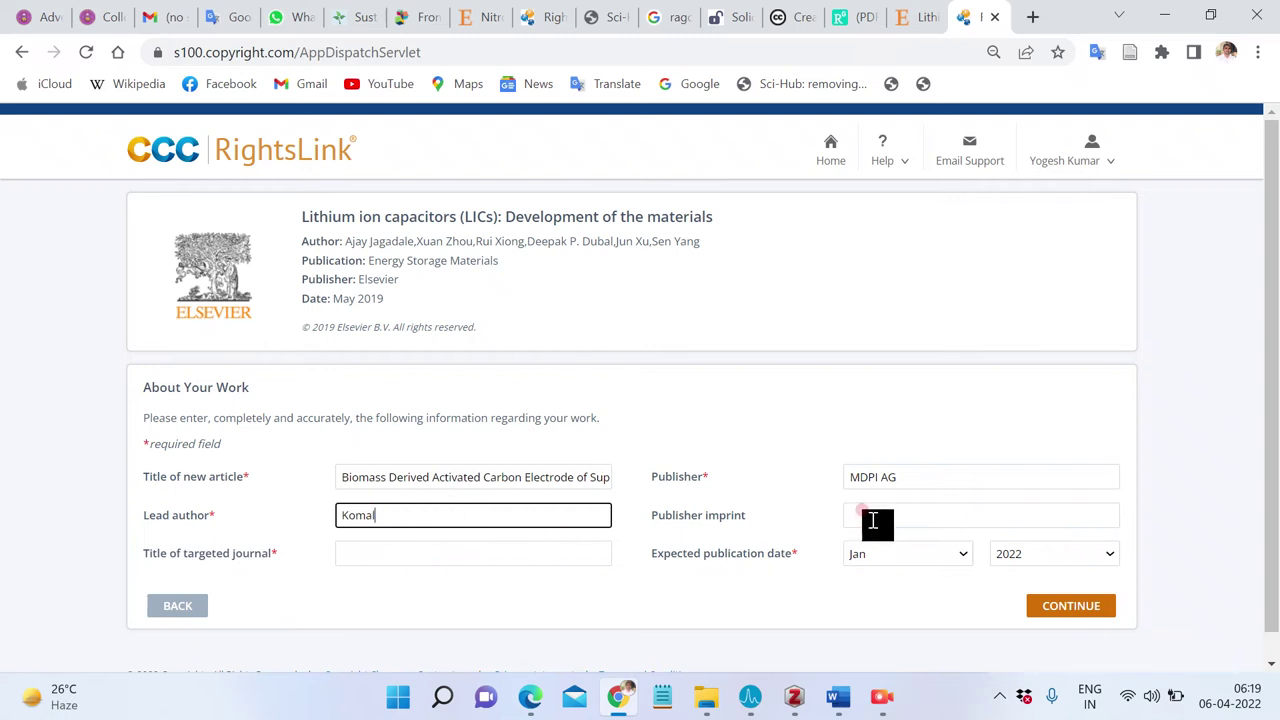
{"action": "left_click", "coordinate": [427, 552]}
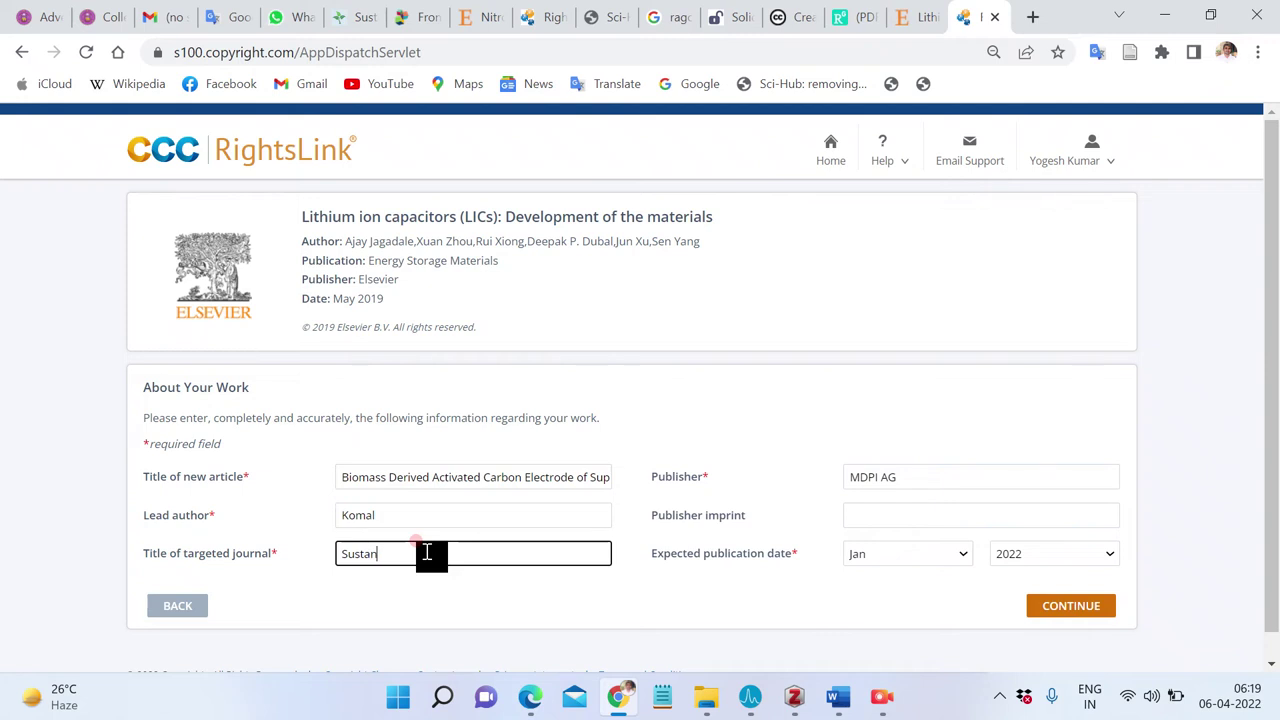
{"action": "type", "text": "ibility"}
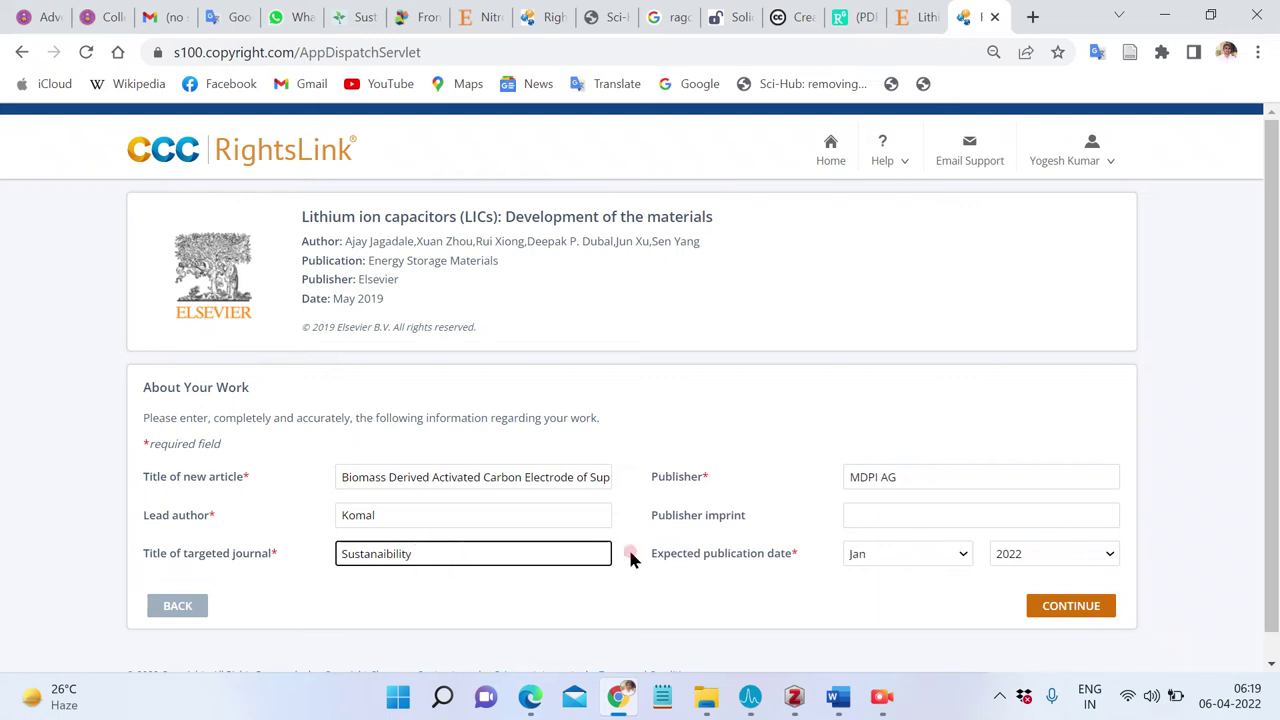
{"action": "left_click", "coordinate": [928, 554]}
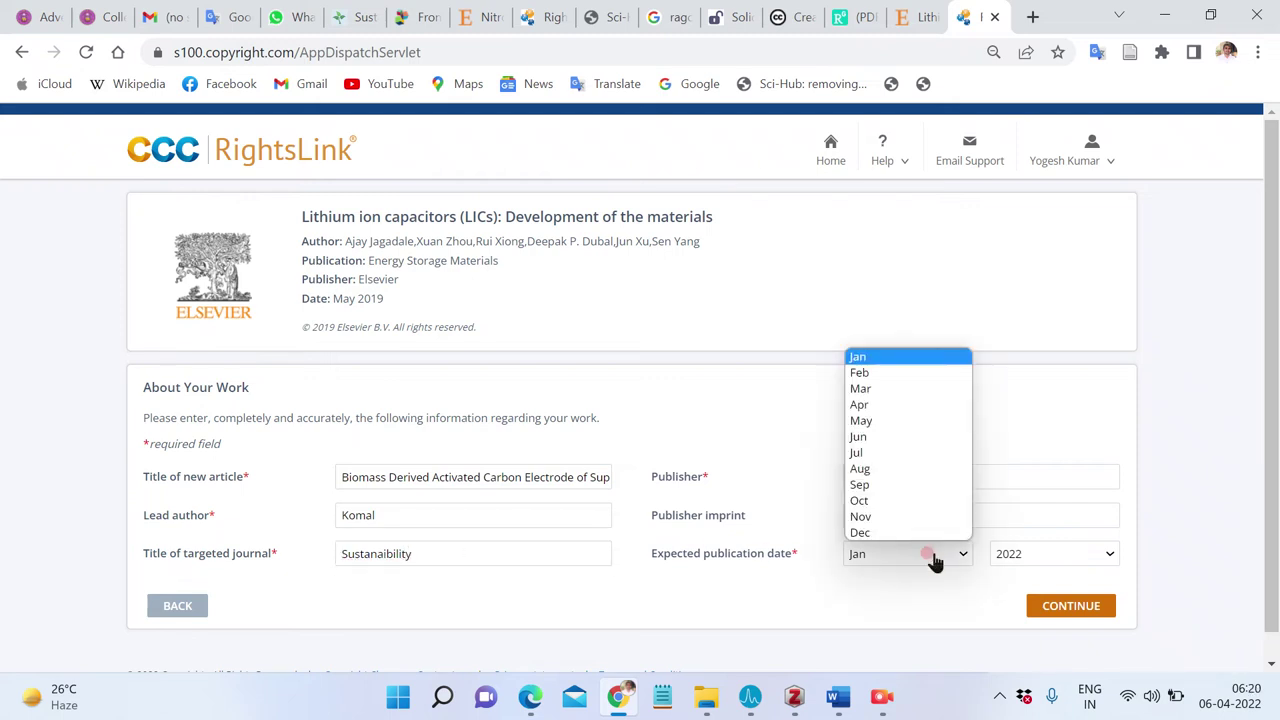
{"action": "left_click", "coordinate": [928, 405]}
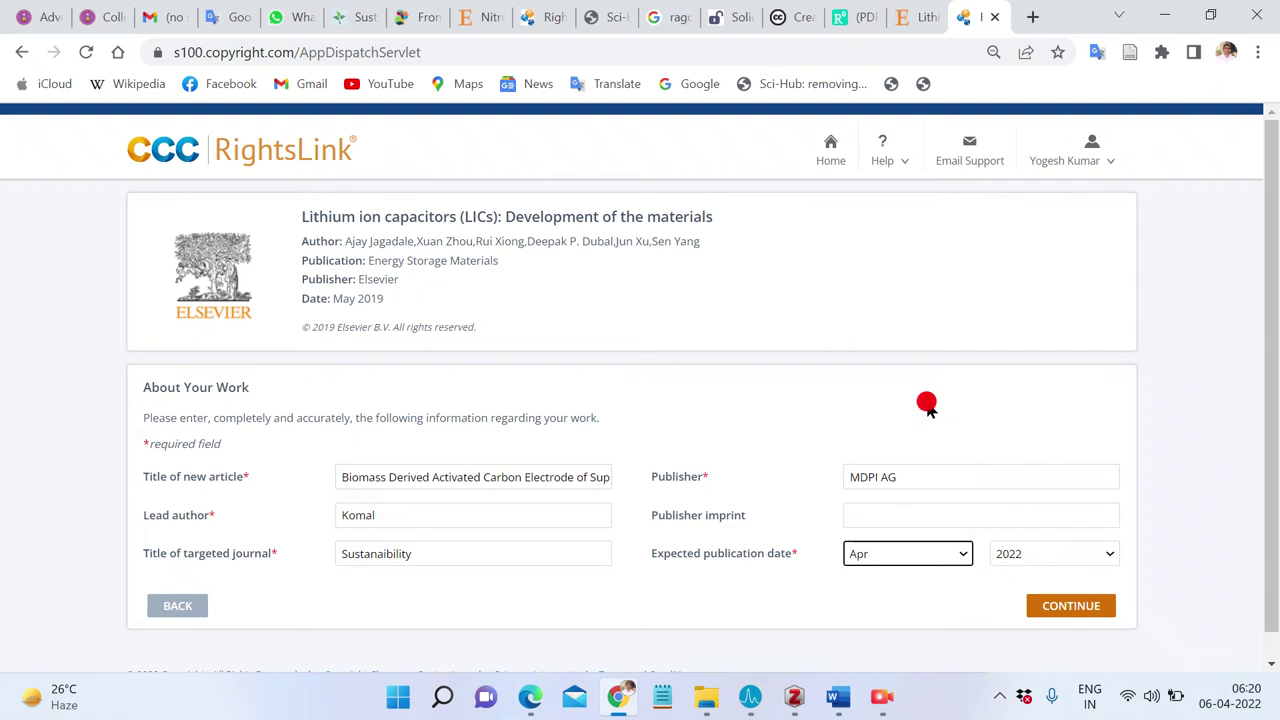
{"action": "left_click", "coordinate": [1060, 613]}
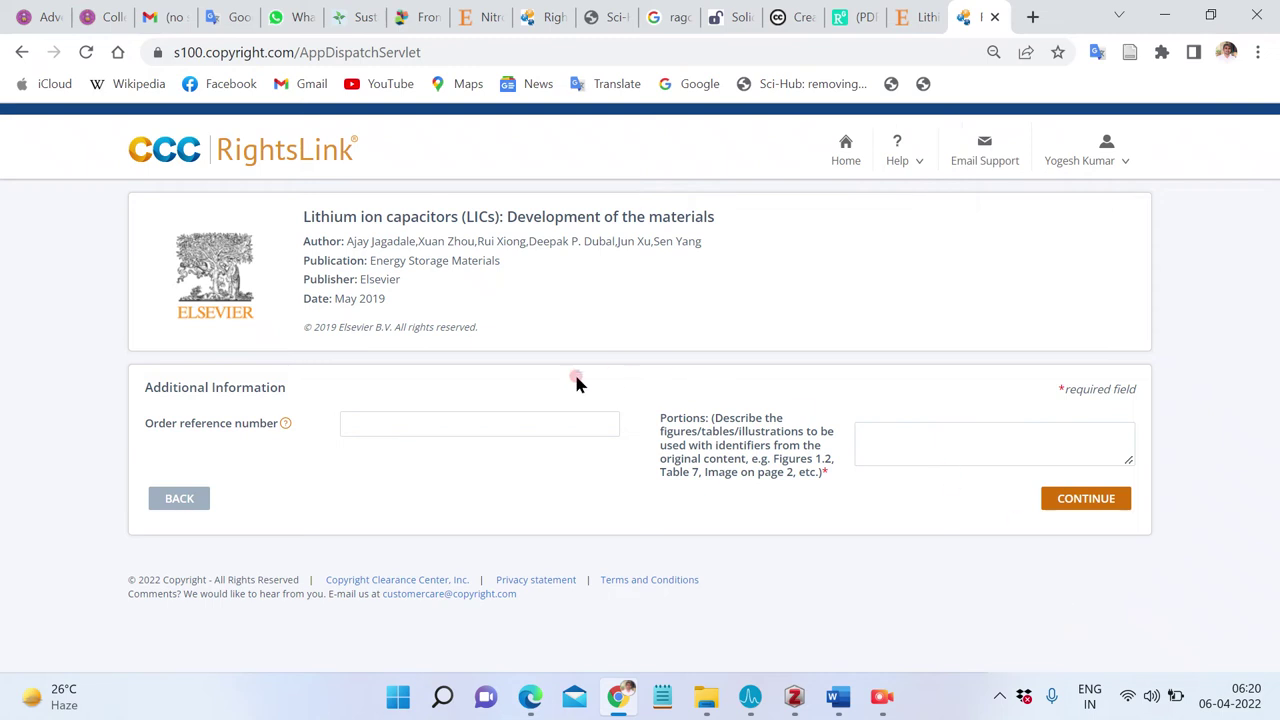
Enter order reference 1 and portion 'Ragone Plote', checking the source article, then continue
{"action": "left_click", "coordinate": [455, 422]}
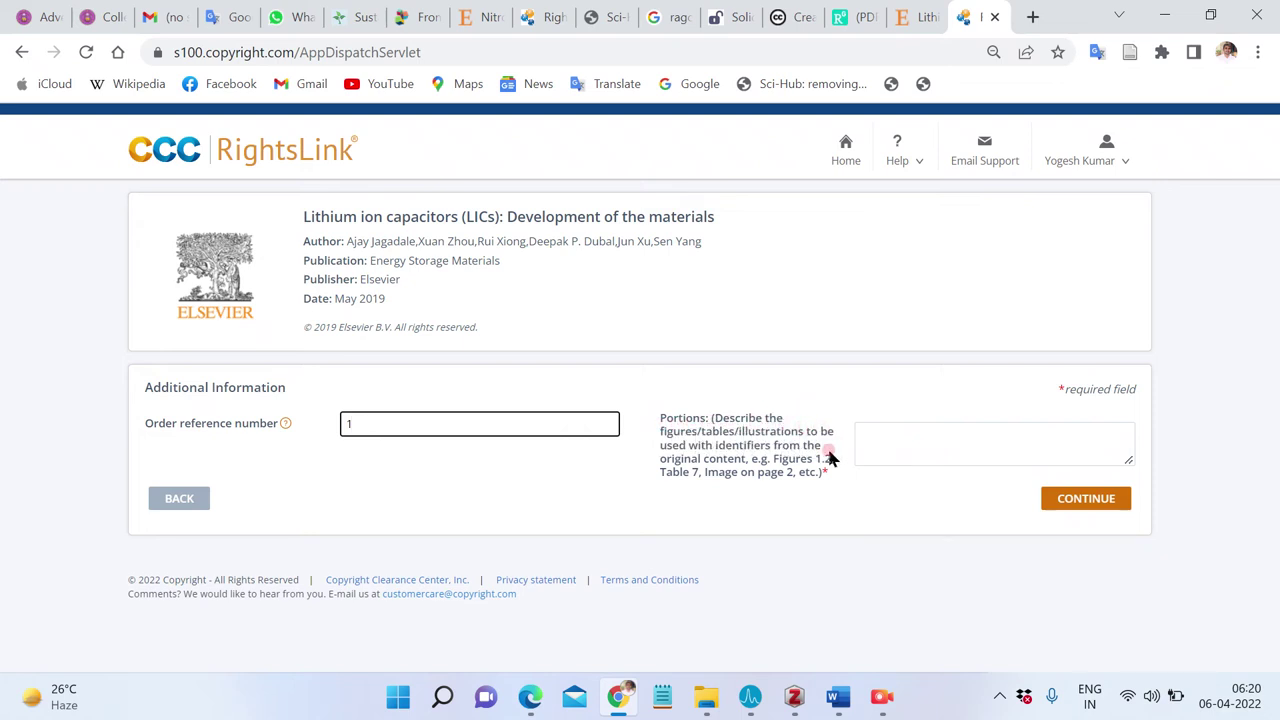
{"action": "left_click", "coordinate": [860, 442]}
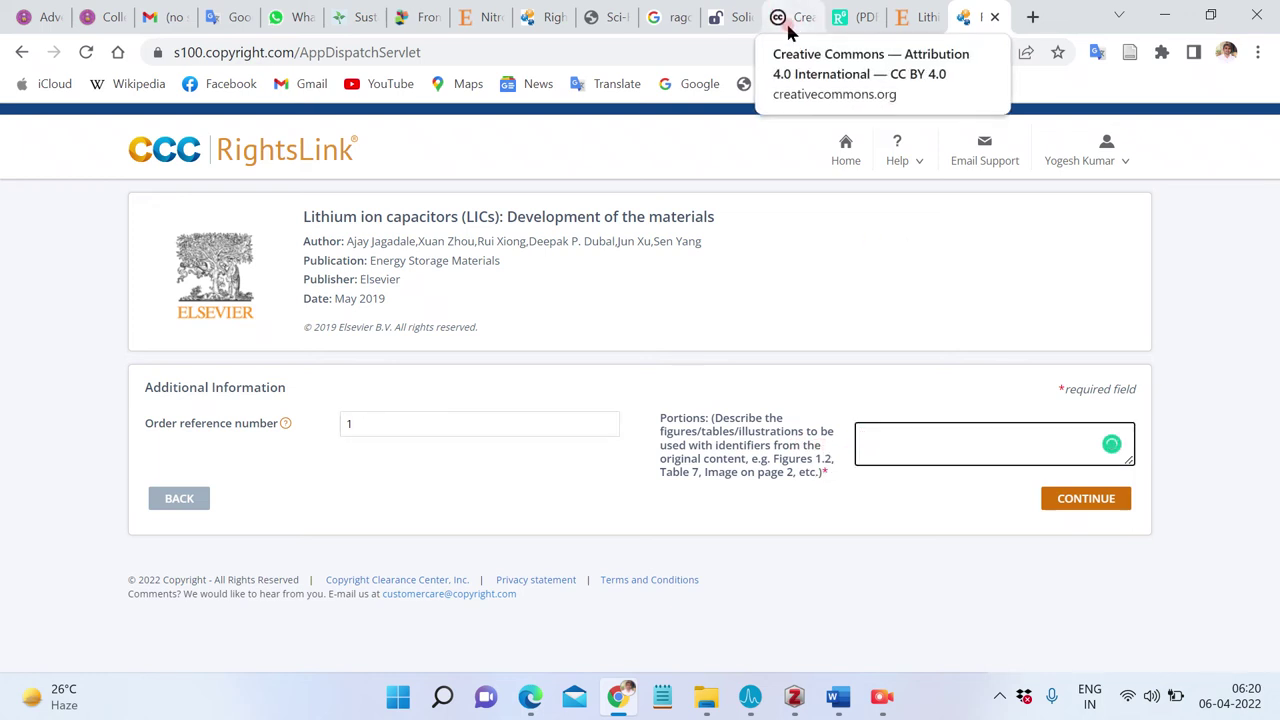
{"action": "left_click", "coordinate": [912, 17]}
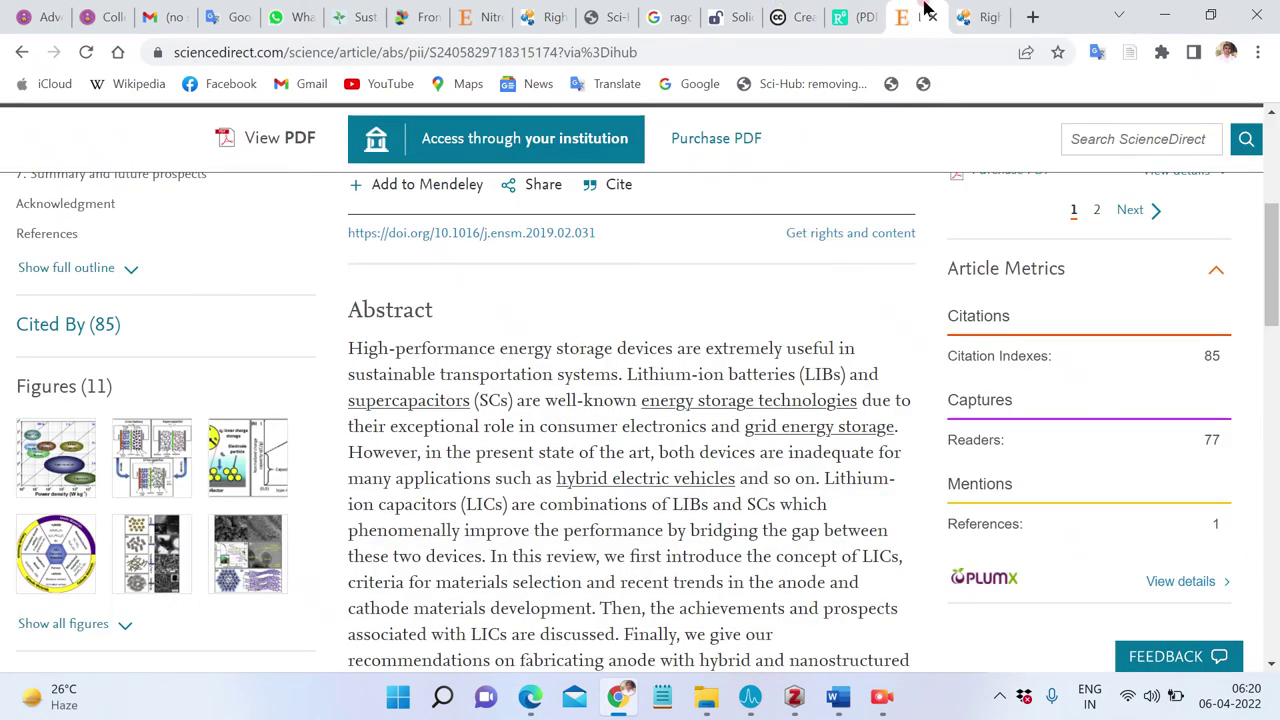
{"action": "left_click", "coordinate": [982, 16]}
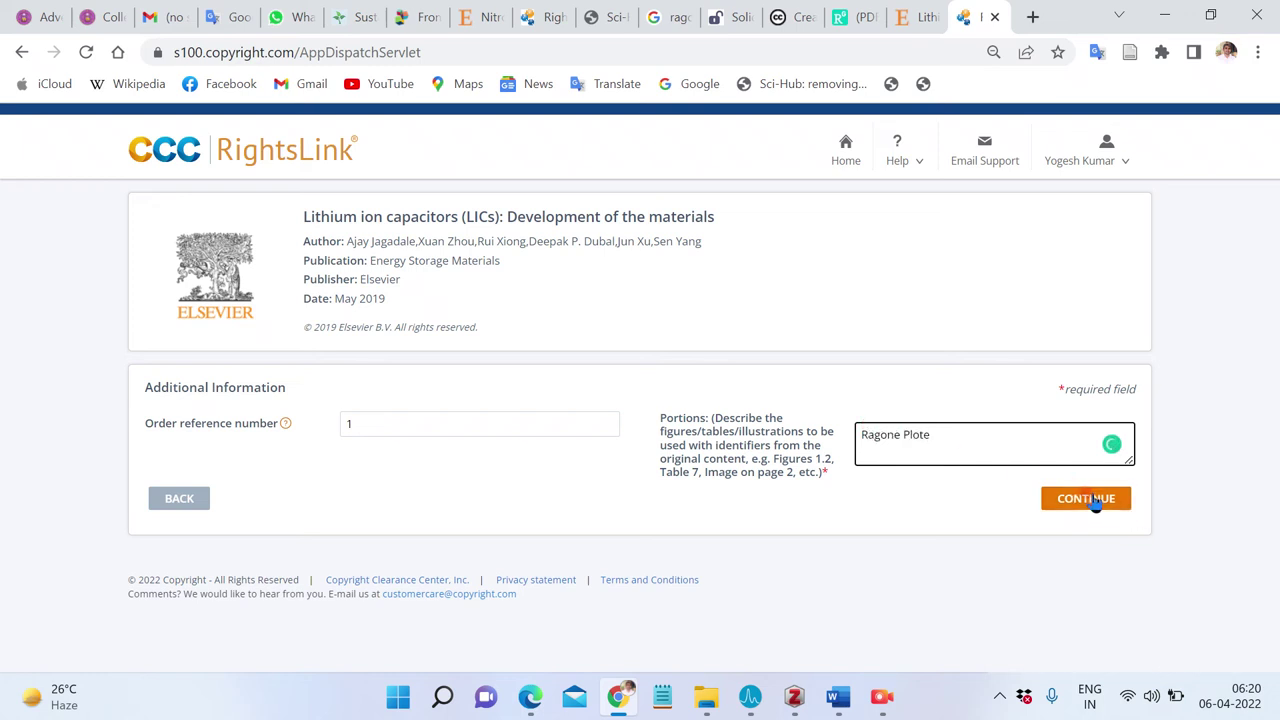
{"action": "left_click", "coordinate": [1093, 506]}
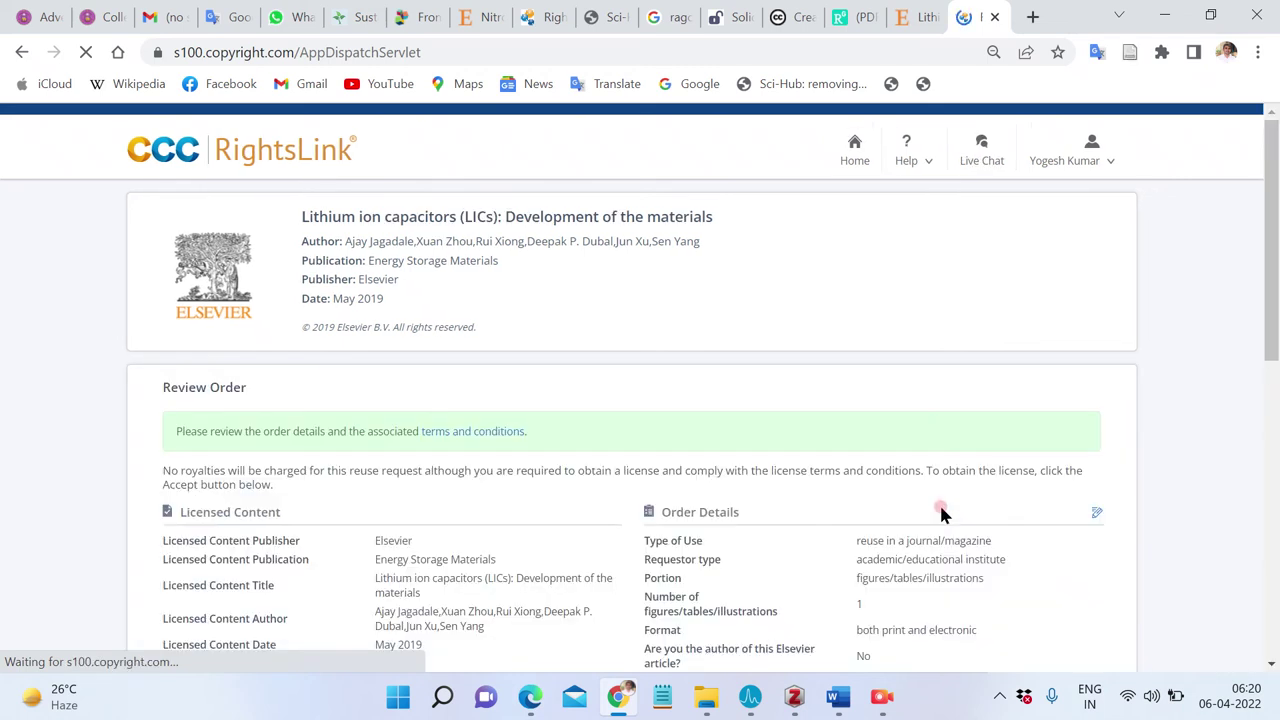
Tick the terms and reuse-only agreements and accept the 0.00 USD order
{"action": "scroll", "coordinate": [747, 521], "scroll_direction": "down", "scroll_amount": 2}
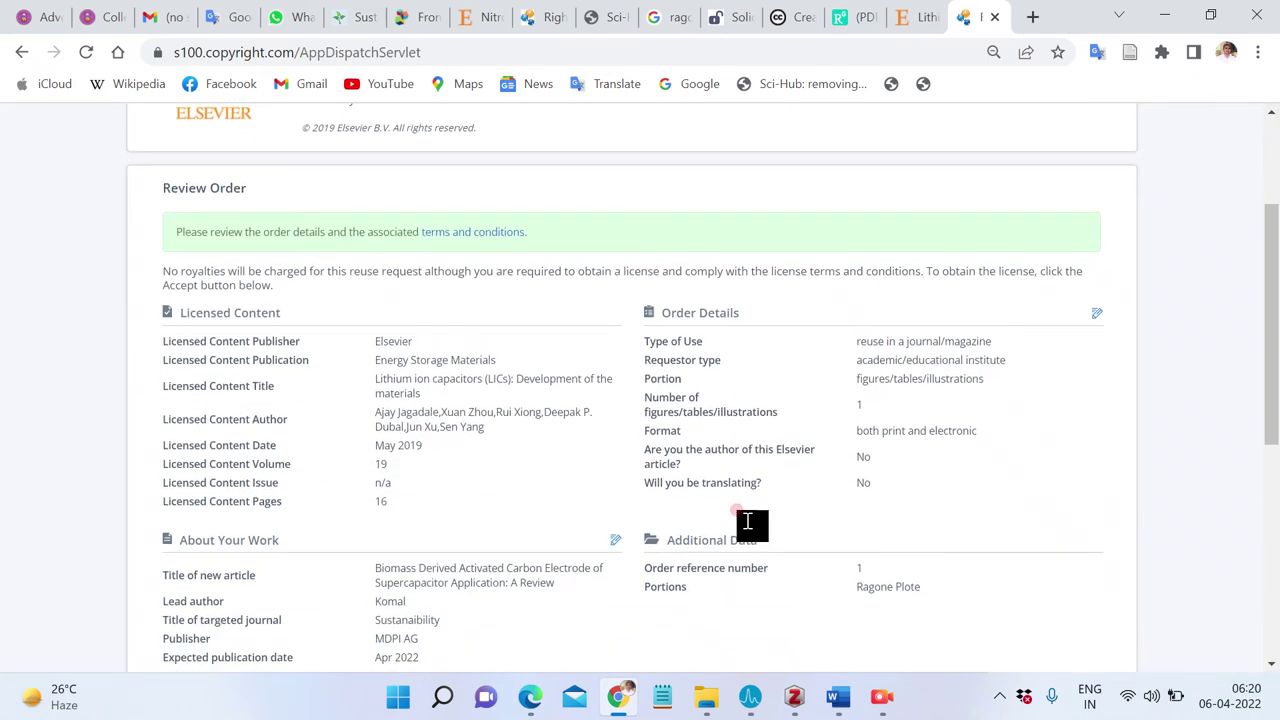
{"action": "scroll", "coordinate": [747, 521], "scroll_direction": "down", "scroll_amount": 5}
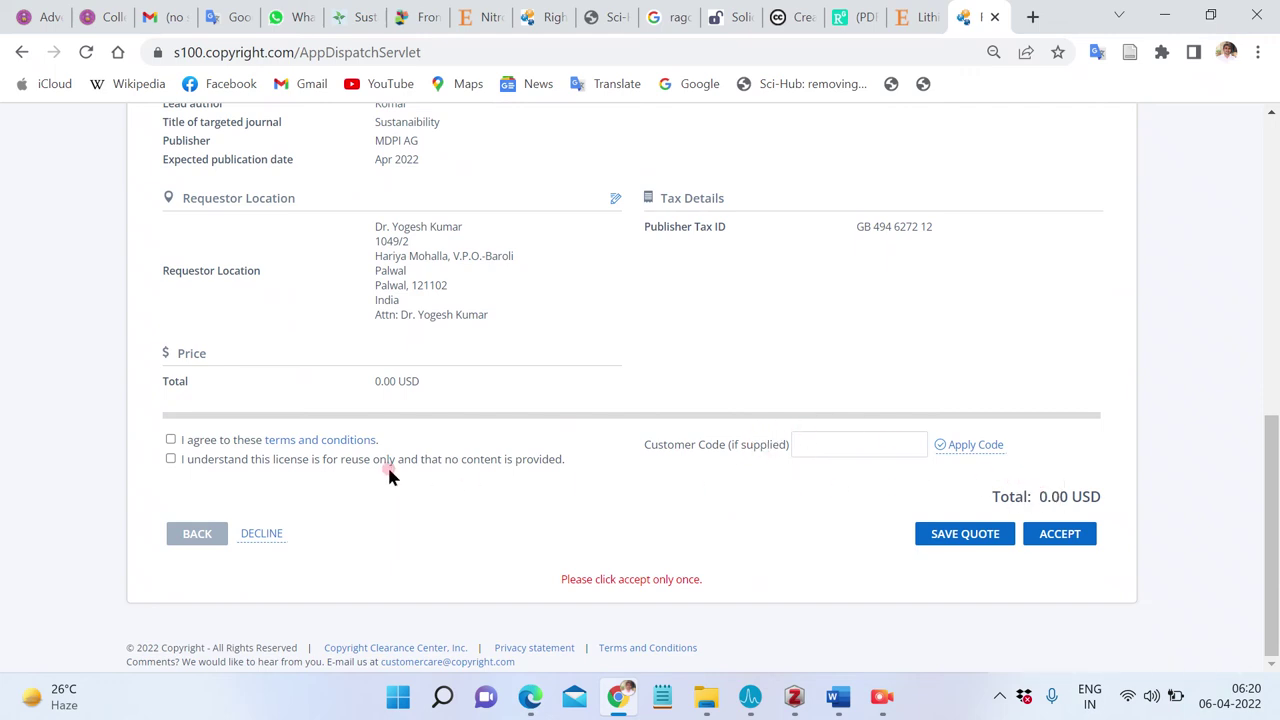
{"action": "scroll", "coordinate": [563, 408], "scroll_direction": "up", "scroll_amount": 3}
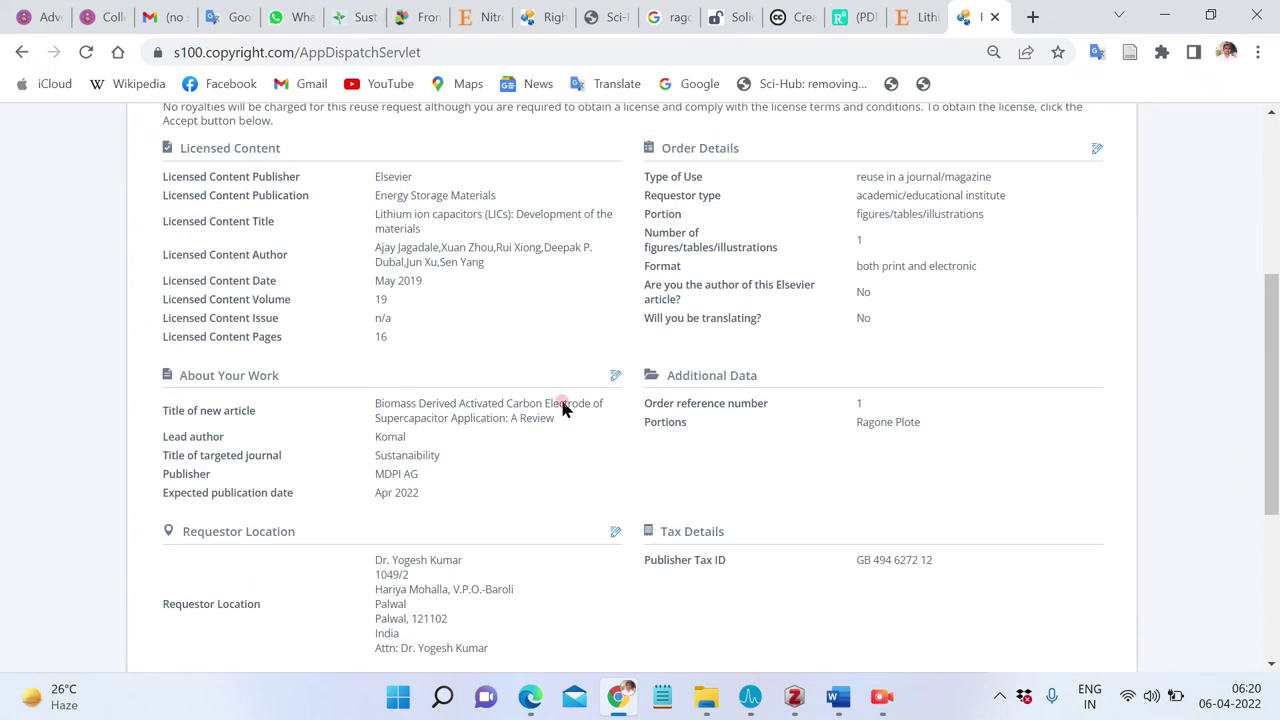
{"action": "scroll", "coordinate": [563, 406], "scroll_direction": "up", "scroll_amount": 2}
{"action": "scroll", "coordinate": [563, 404], "scroll_direction": "down", "scroll_amount": 3}
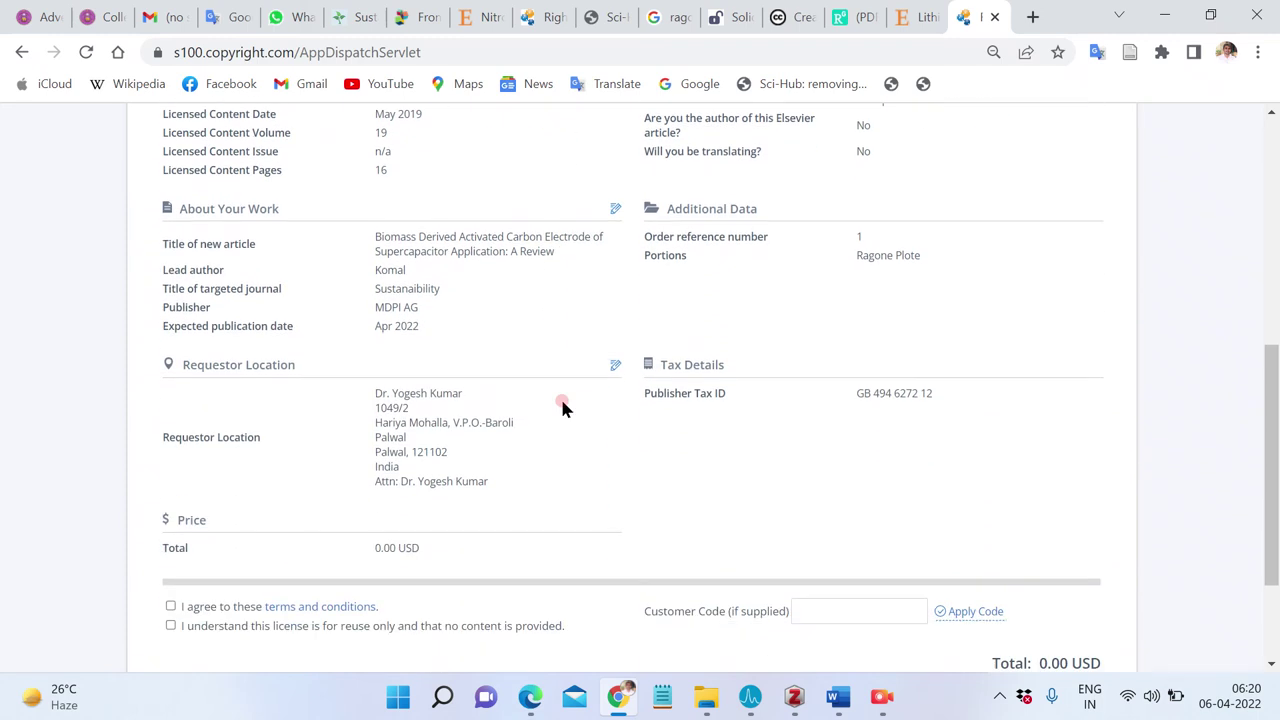
{"action": "scroll", "coordinate": [561, 404], "scroll_direction": "down", "scroll_amount": 2}
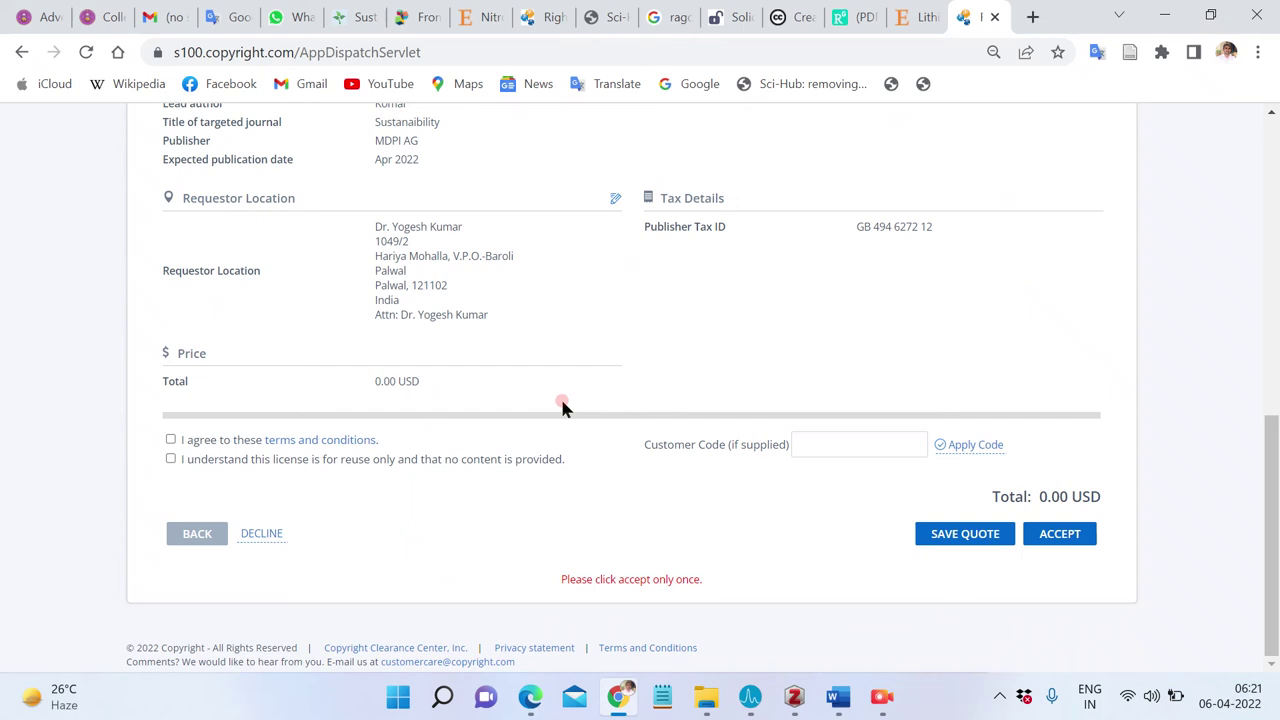
{"action": "left_click", "coordinate": [171, 440]}
{"action": "left_click", "coordinate": [170, 459]}
{"action": "left_click", "coordinate": [1077, 538]}
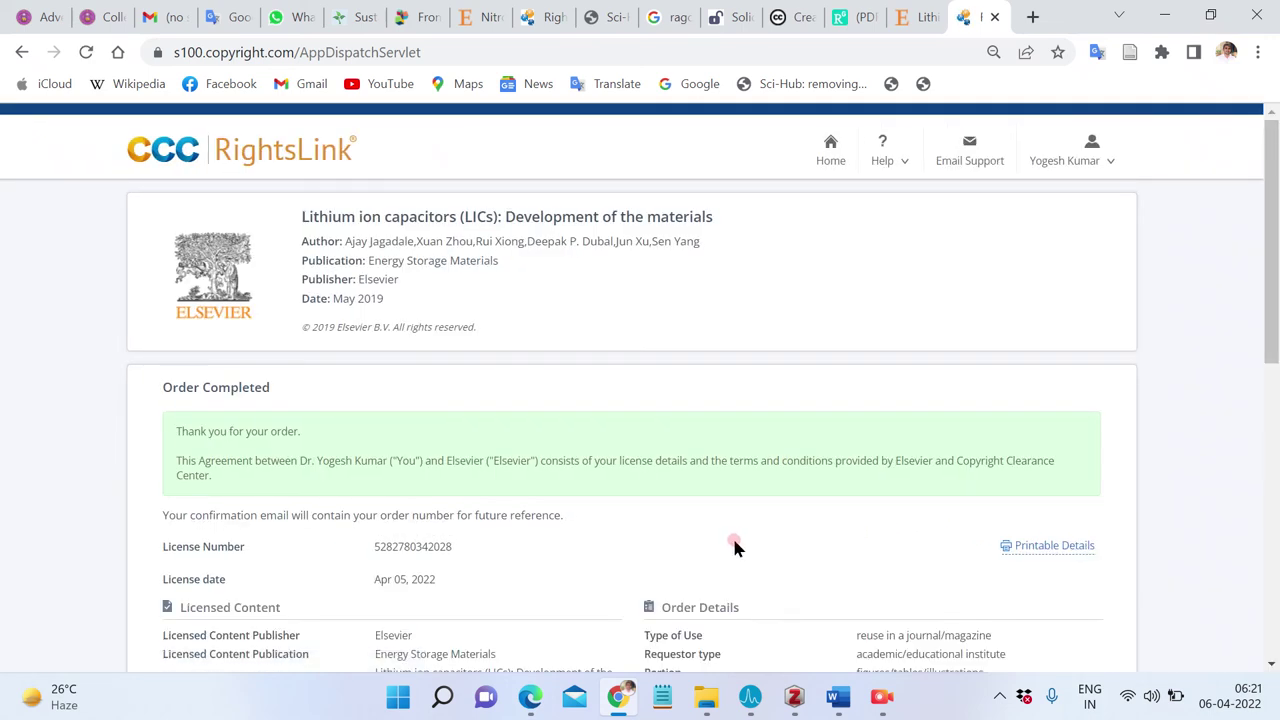
Review the Order Completed page and open its Printable Details license
{"action": "scroll", "coordinate": [732, 540], "scroll_direction": "down", "scroll_amount": 6}
{"action": "scroll", "coordinate": [732, 545], "scroll_direction": "down", "scroll_amount": 1}
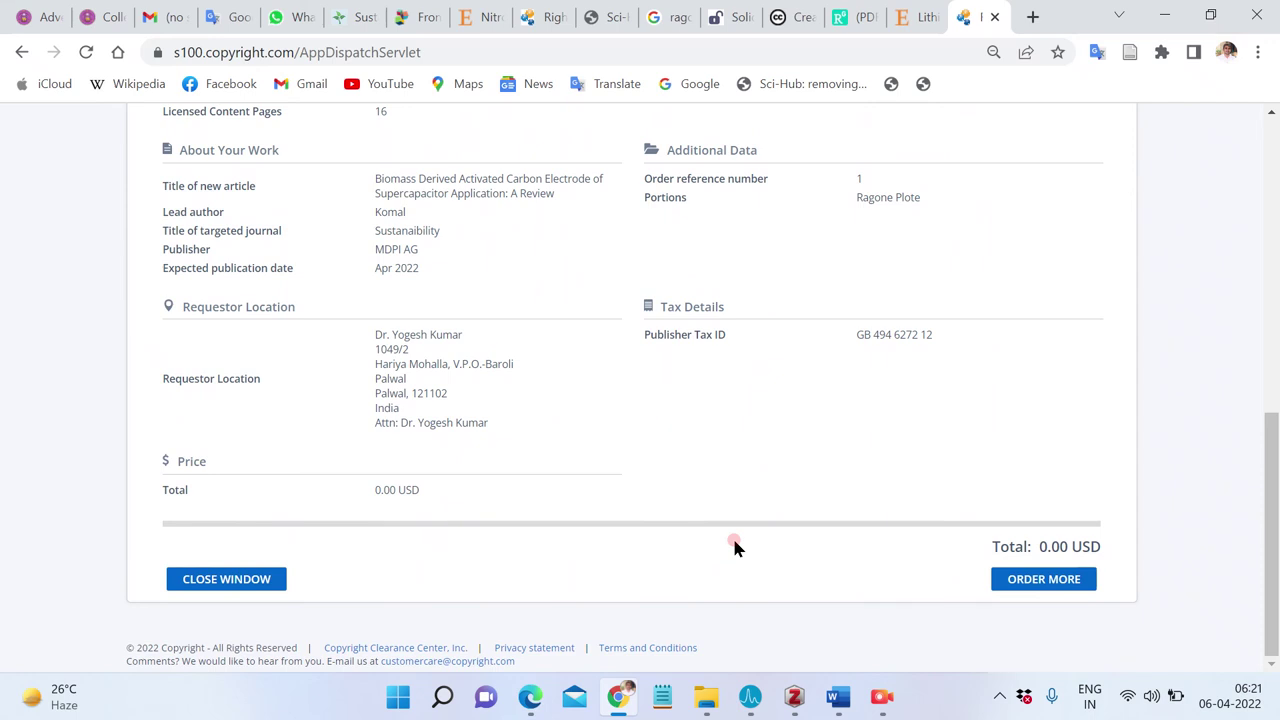
{"action": "scroll", "coordinate": [733, 545], "scroll_direction": "up", "scroll_amount": 5}
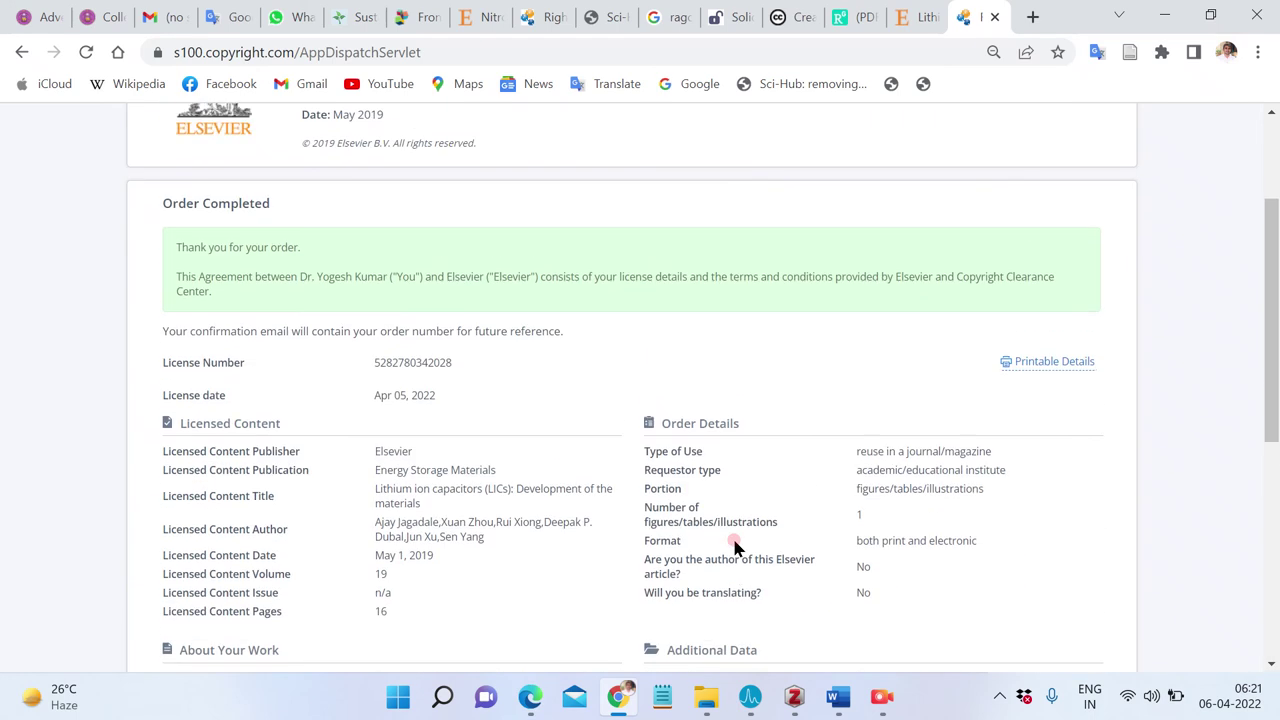
{"action": "scroll", "coordinate": [733, 545], "scroll_direction": "down", "scroll_amount": 2}
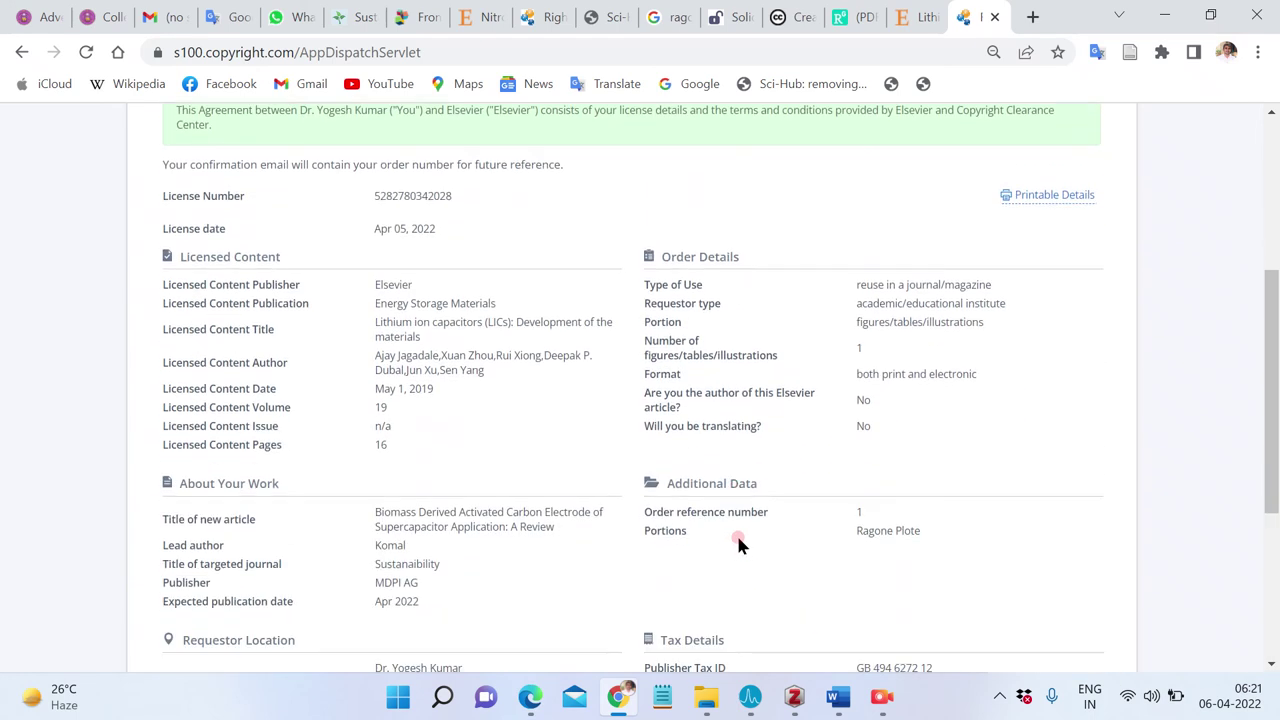
{"action": "scroll", "coordinate": [795, 500], "scroll_direction": "down", "scroll_amount": 1}
{"action": "scroll", "coordinate": [795, 500], "scroll_direction": "up", "scroll_amount": 3}
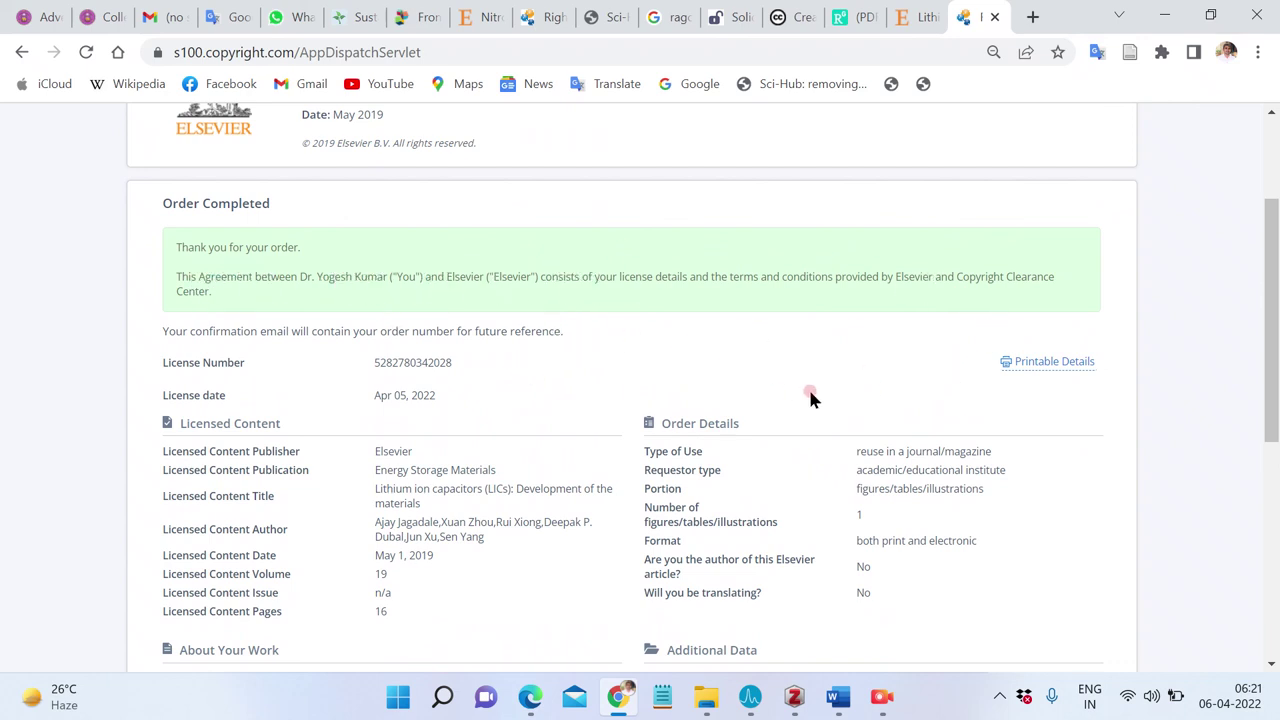
{"action": "left_click", "coordinate": [1046, 364]}
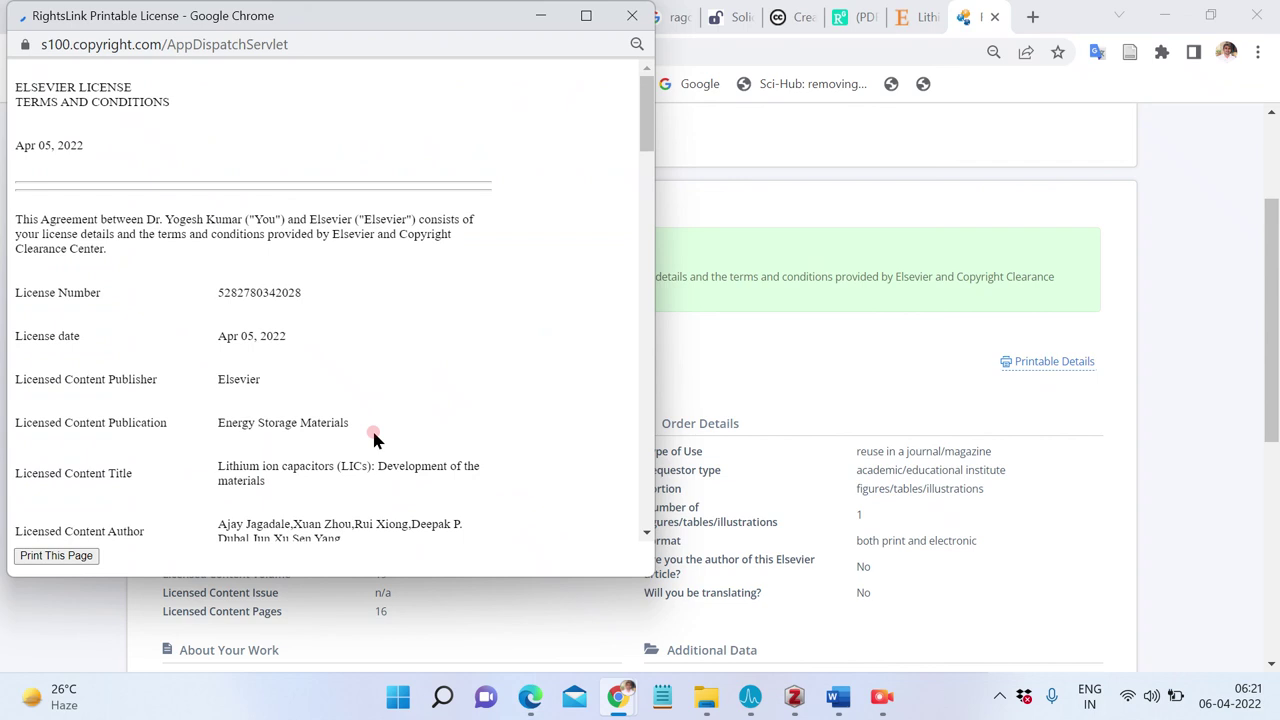
Maximize the printable Elsevier license, read through it, and close the window
{"action": "left_click", "coordinate": [586, 16]}
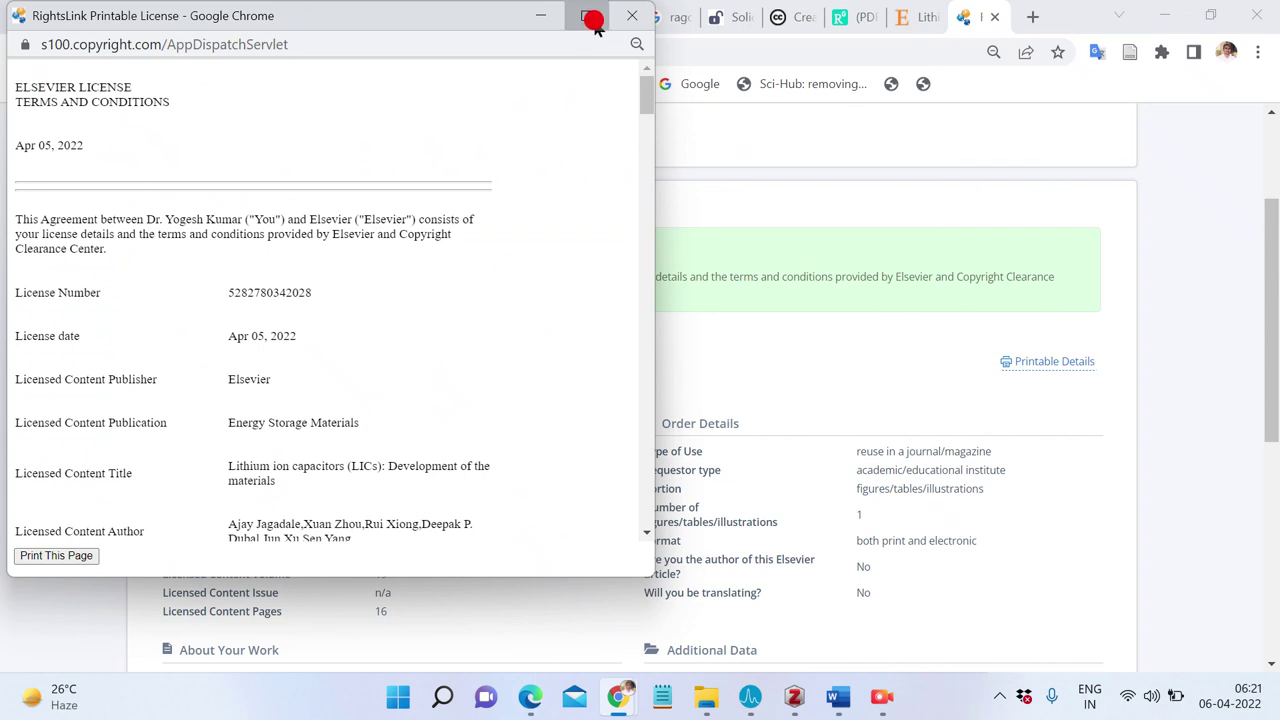
{"action": "scroll", "coordinate": [661, 352], "scroll_direction": "down", "scroll_amount": 15}
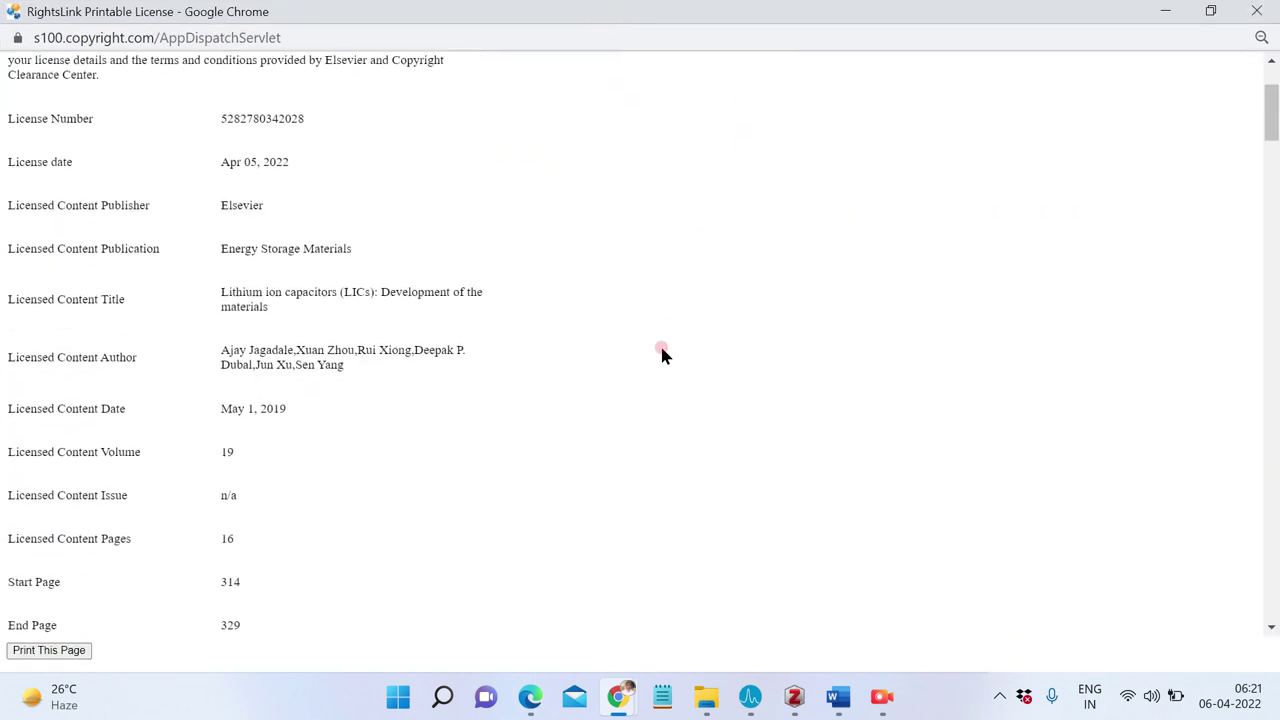
{"action": "scroll", "coordinate": [661, 352], "scroll_direction": "down", "scroll_amount": 15}
{"action": "scroll", "coordinate": [661, 352], "scroll_direction": "up", "scroll_amount": 15}
{"action": "scroll", "coordinate": [661, 352], "scroll_direction": "up", "scroll_amount": 15}
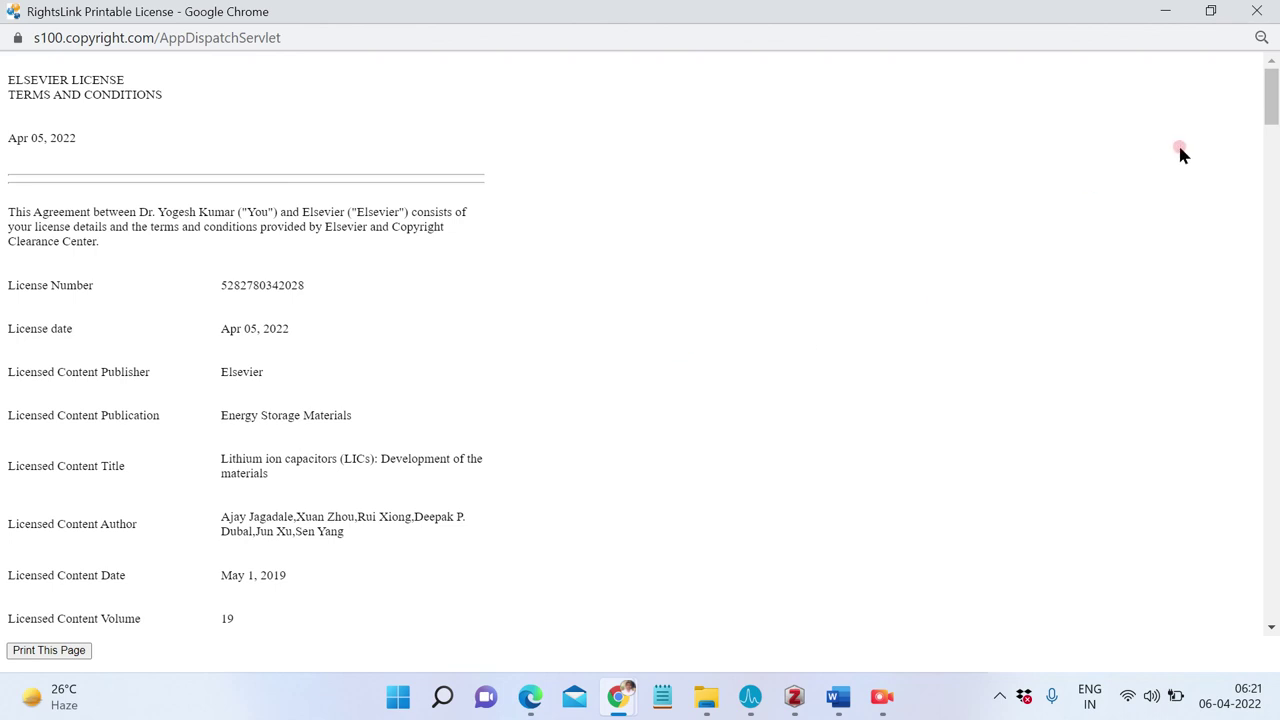
{"action": "left_click", "coordinate": [1264, 9]}
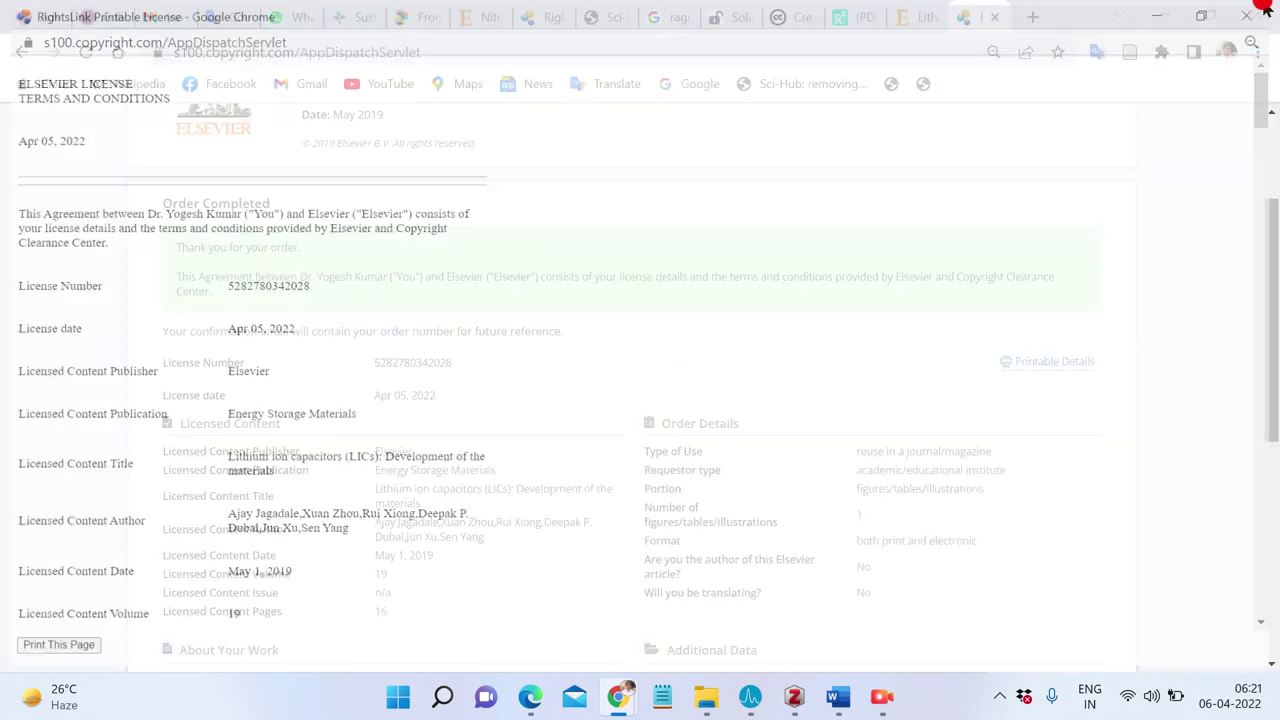